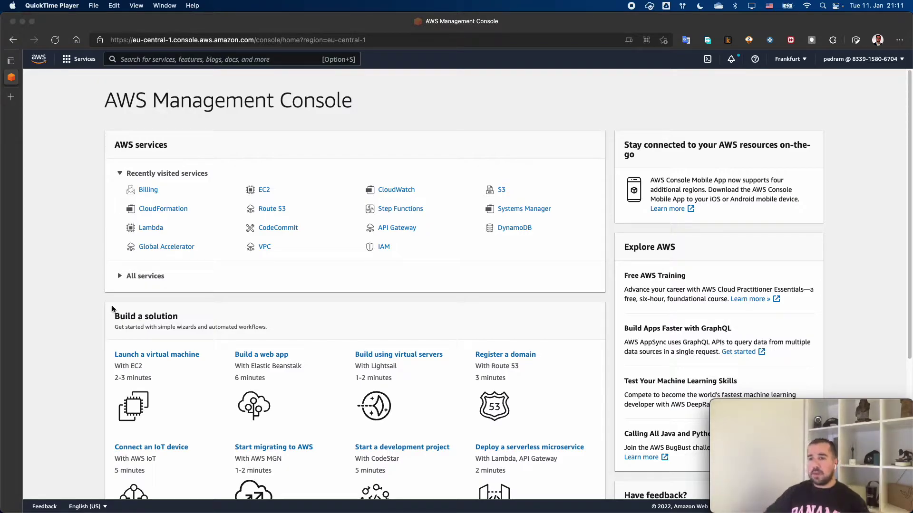
# Open the Lambda service and start creating a new application from its applications list
pyautogui.click(150, 227)
pyautogui.click(151, 227)
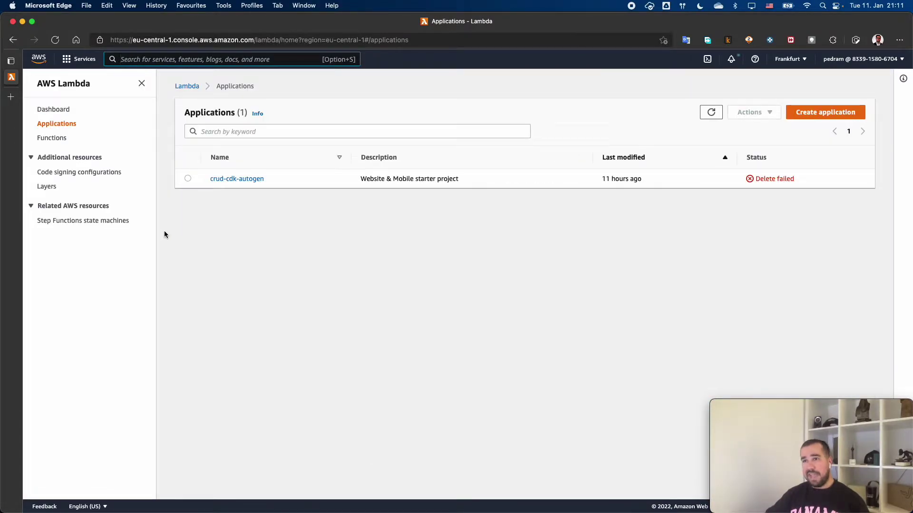
pyautogui.click(60, 140)
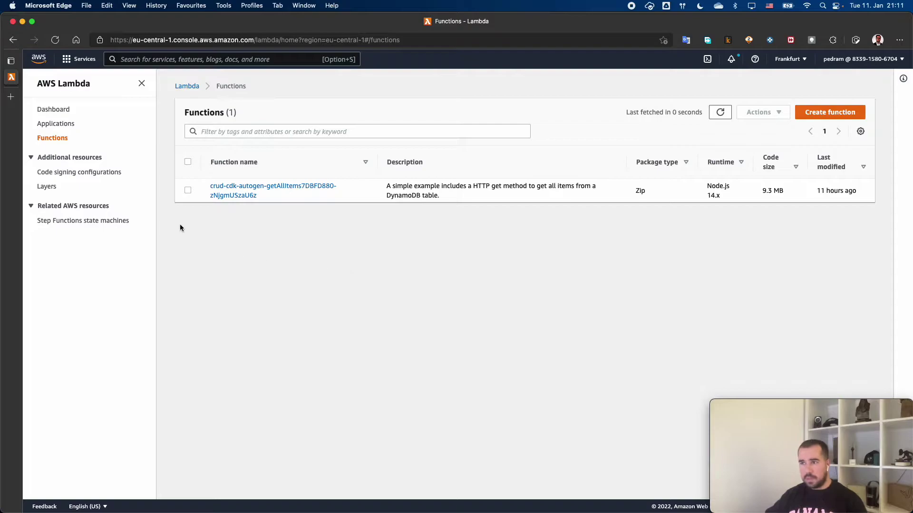
pyautogui.click(69, 127)
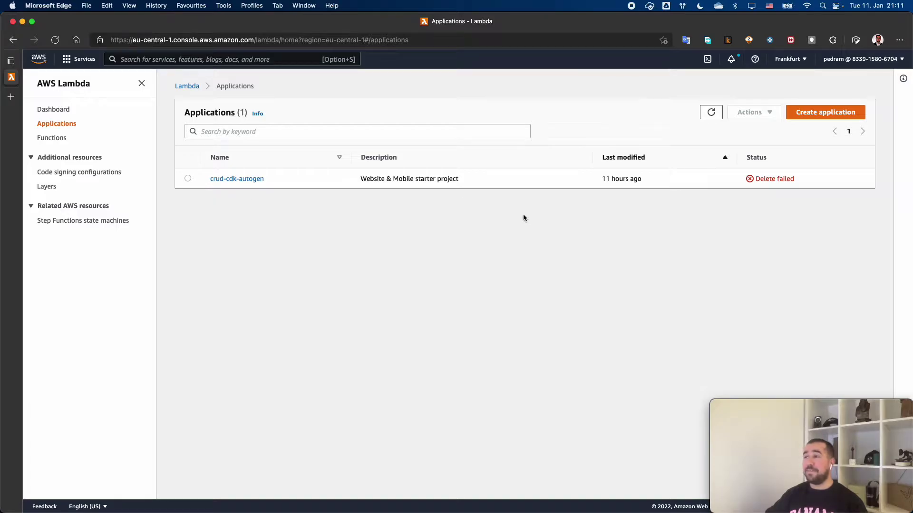
pyautogui.click(798, 114)
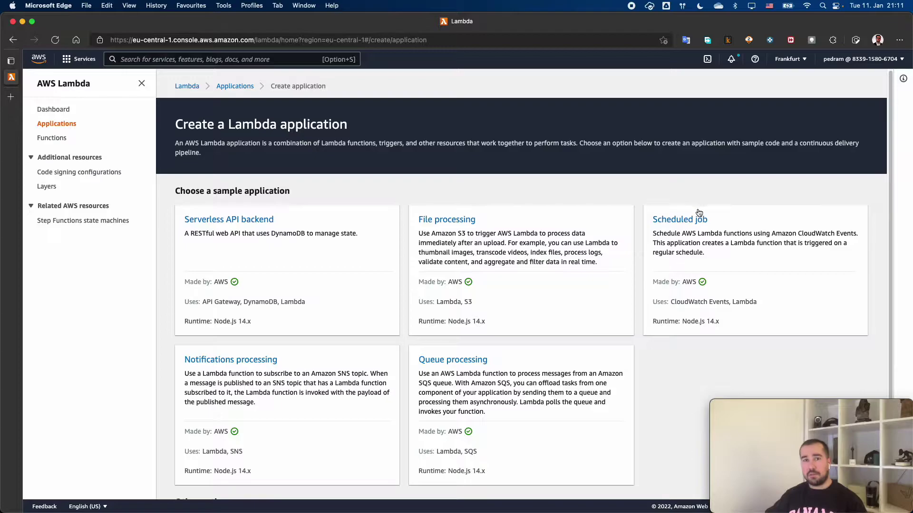
# Look through the sample applications and choose the Serverless API backend sample
pyautogui.scroll(-3, 425, 302)
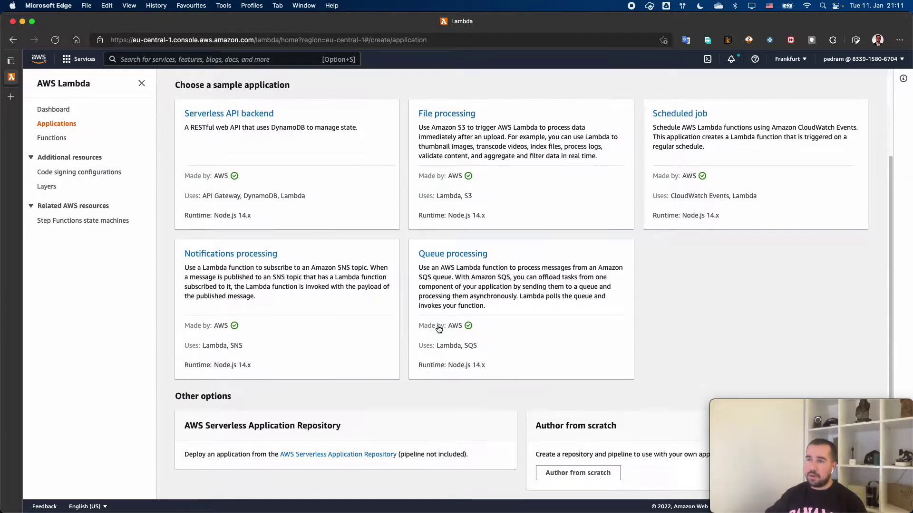
pyautogui.scroll(3, 500, 247)
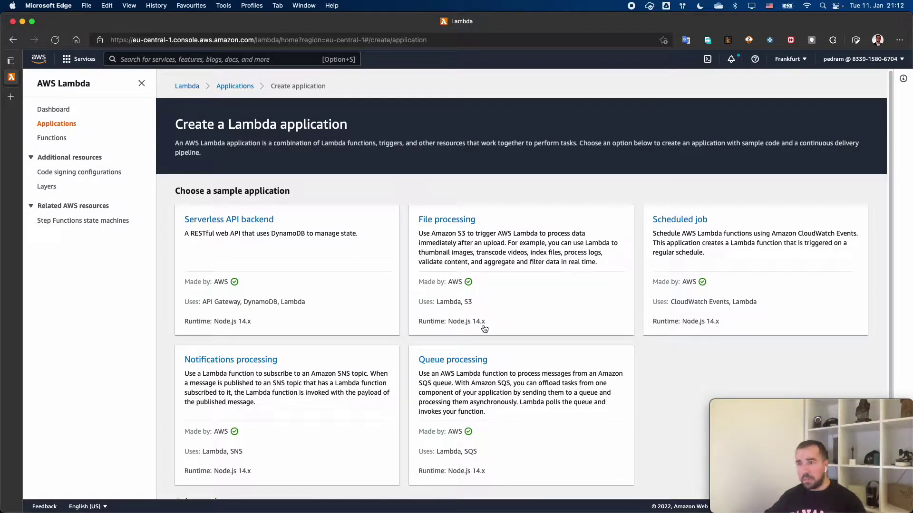
pyautogui.scroll(-2, 317, 245)
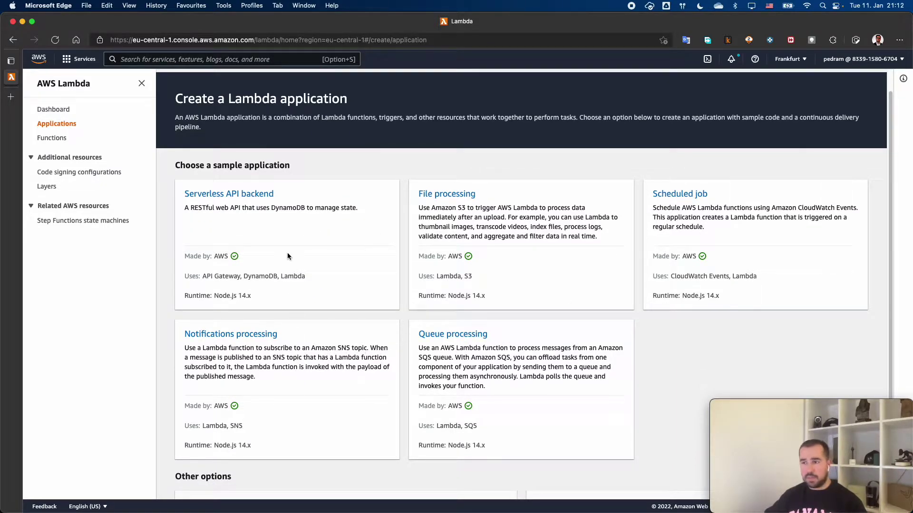
pyautogui.scroll(-3, 287, 255)
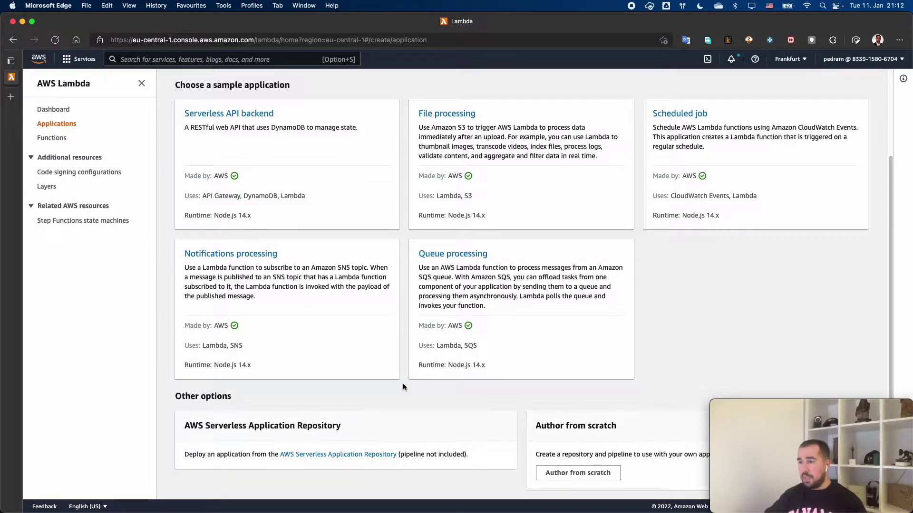
pyautogui.scroll(4, 402, 382)
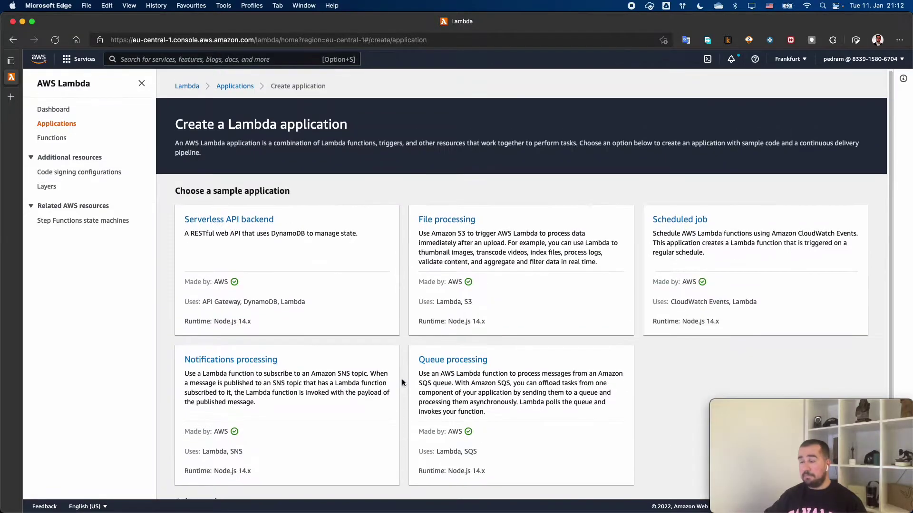
pyautogui.click(243, 221)
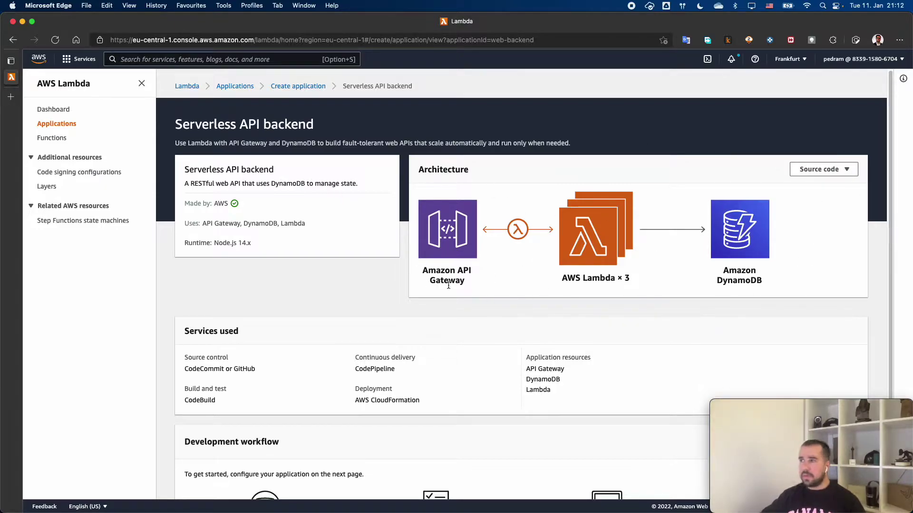
# Review the Serverless API backend's architecture and development workflow, and continue to the application configuration
pyautogui.scroll(-3, 492, 307)
pyautogui.scroll(3, 492, 308)
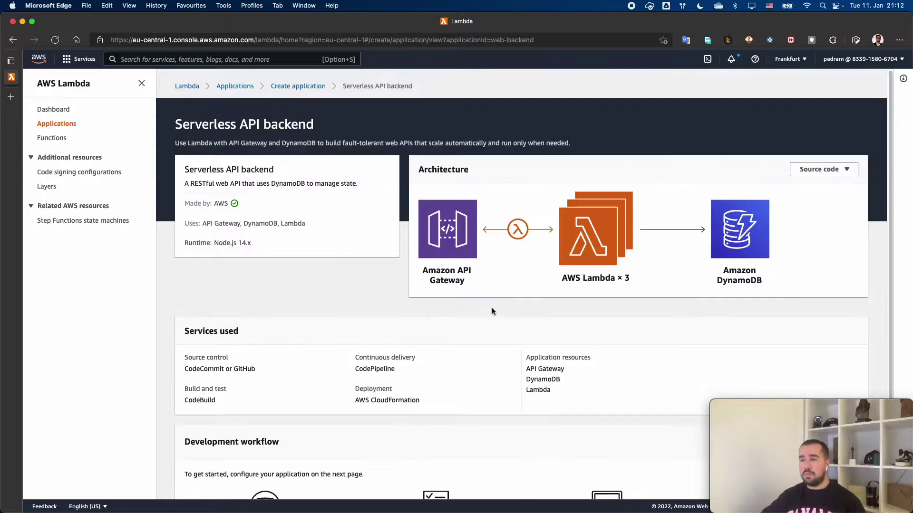
pyautogui.scroll(-3, 490, 317)
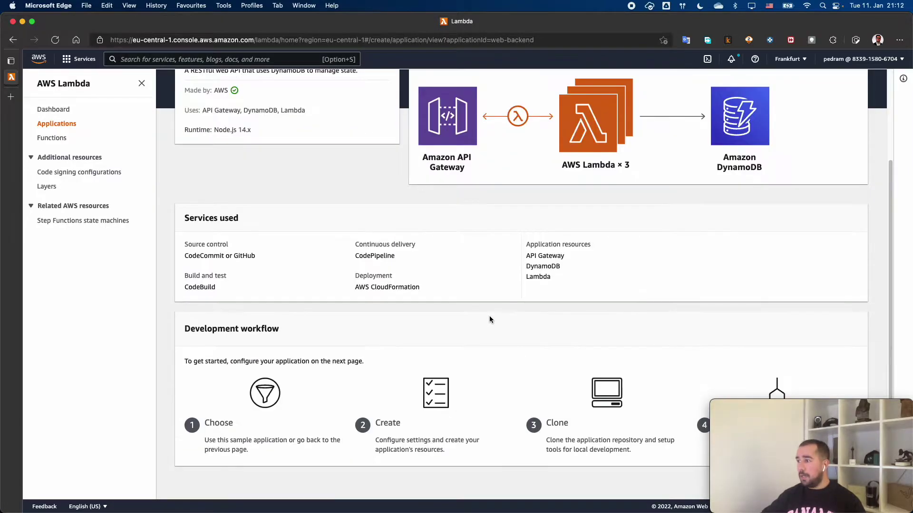
pyautogui.moveTo(767, 452); pyautogui.dragTo(766, 399)
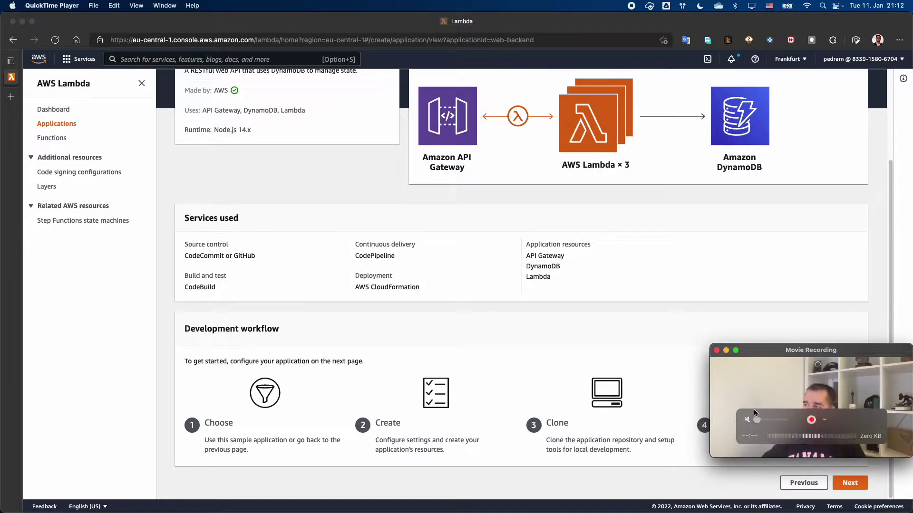
pyautogui.click(838, 488)
pyautogui.click(845, 483)
pyautogui.moveTo(823, 414); pyautogui.dragTo(822, 452)
# Set the application's template format to AWS CDK (TypeScript) and its runtime to Node.js 14.x
pyautogui.scroll(-1, 437, 307)
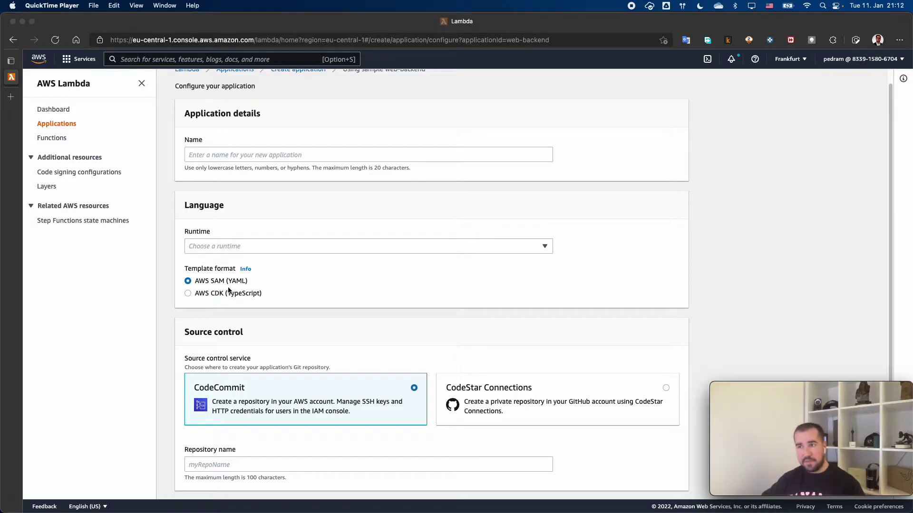
pyautogui.click(223, 293)
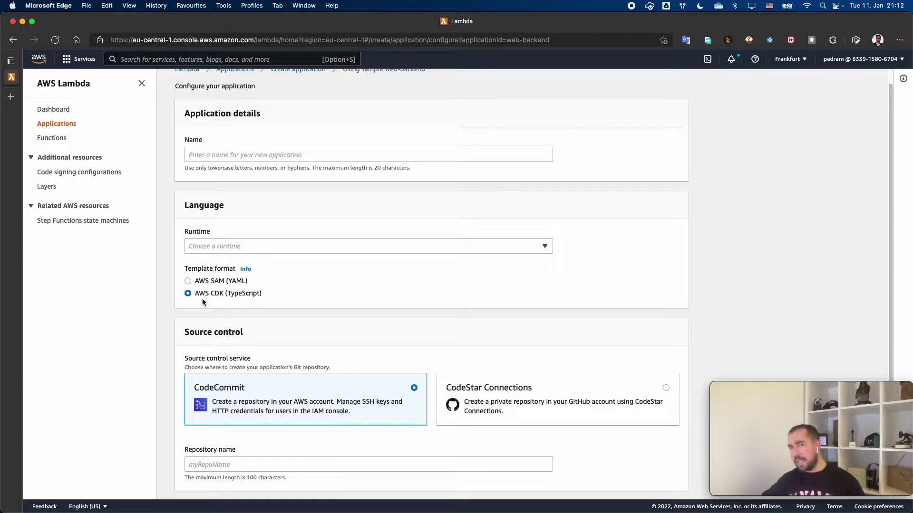
pyautogui.click(226, 247)
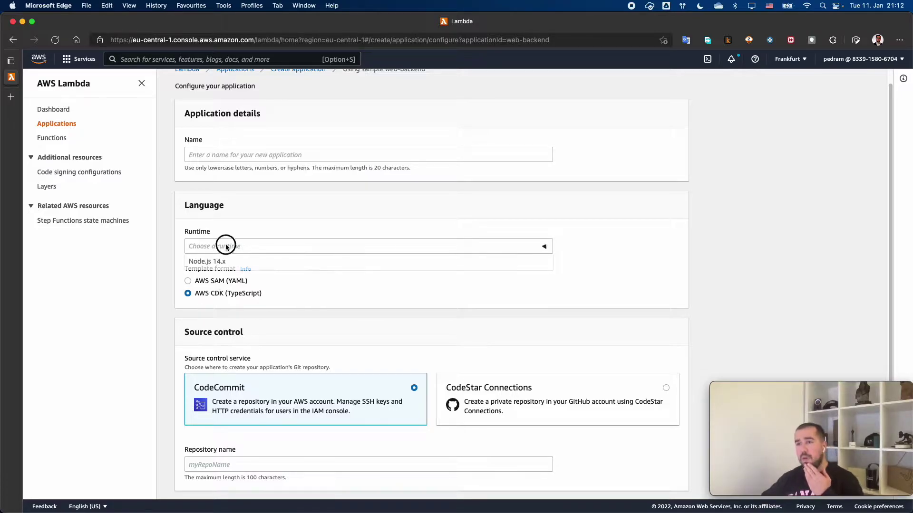
pyautogui.click(223, 262)
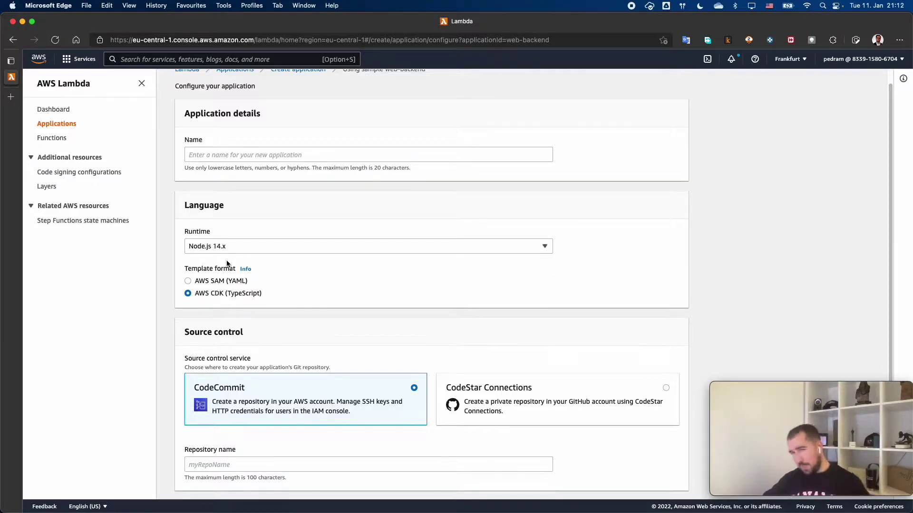
# Name the new application basic-crud-viaui
pyautogui.scroll(1, 226, 271)
pyautogui.click(225, 167)
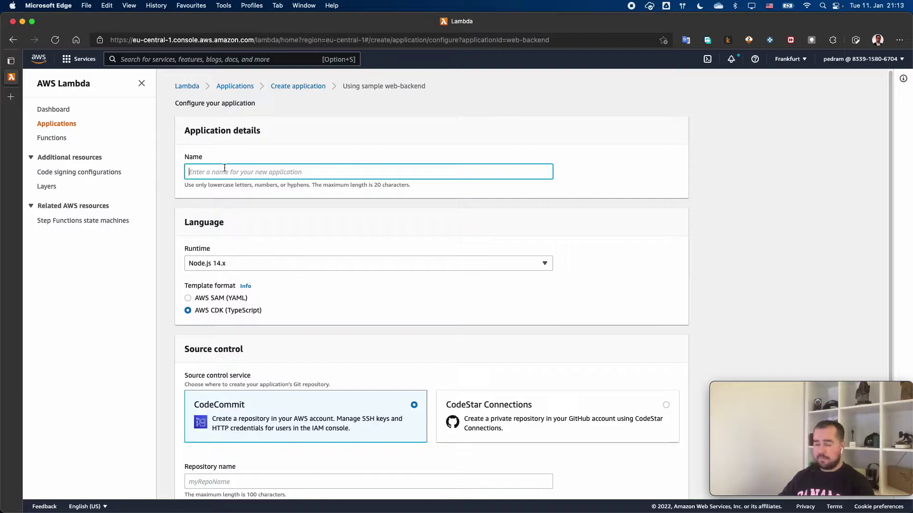
pyautogui.write('basic')
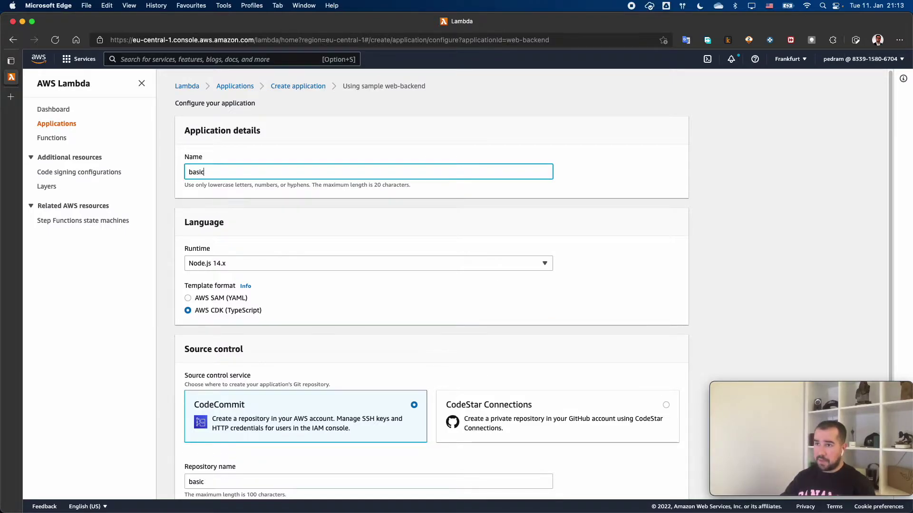
pyautogui.write('-crud-')
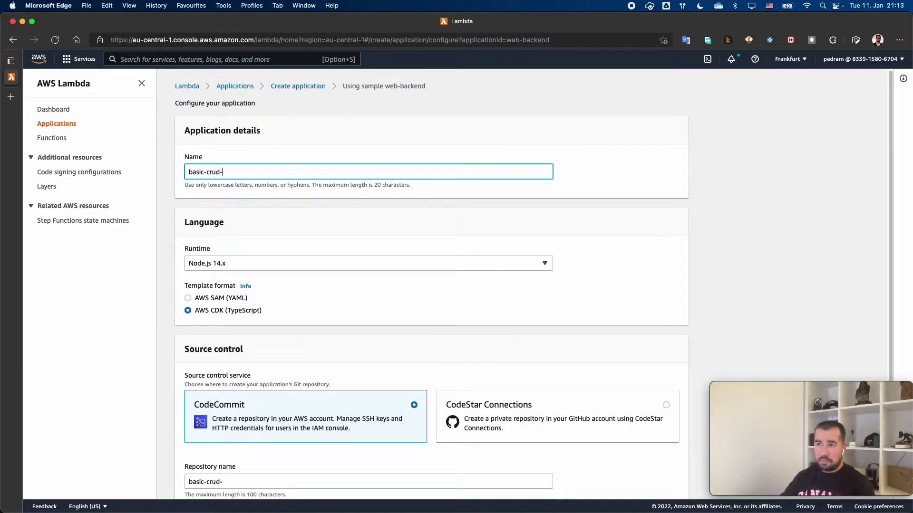
pyautogui.write('u')
pyautogui.write('viaui')
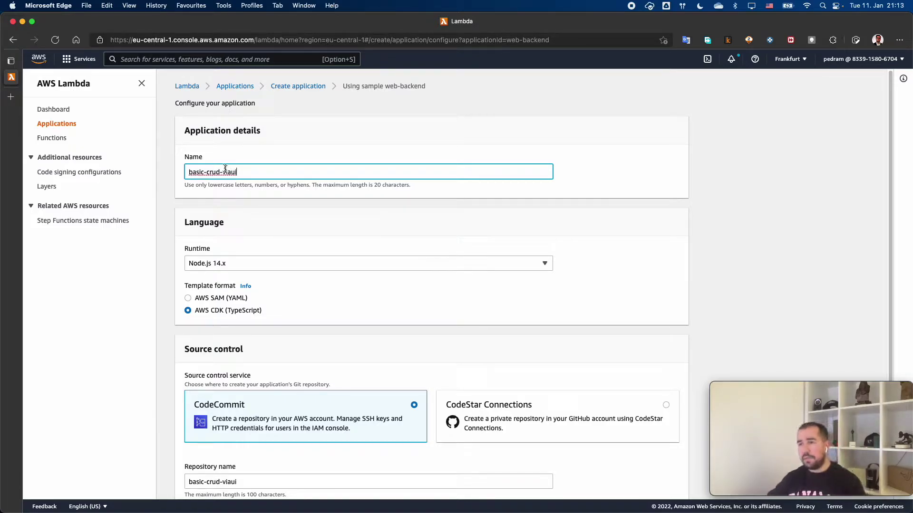
# Choose CodeStar Connections as the source control service for the application
pyautogui.scroll(-3, 223, 190)
pyautogui.scroll(-2, 286, 247)
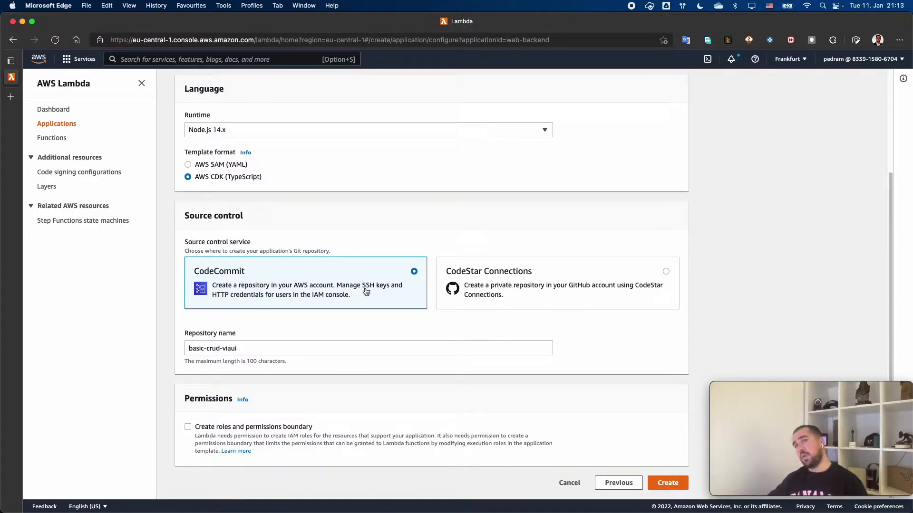
pyautogui.click(469, 301)
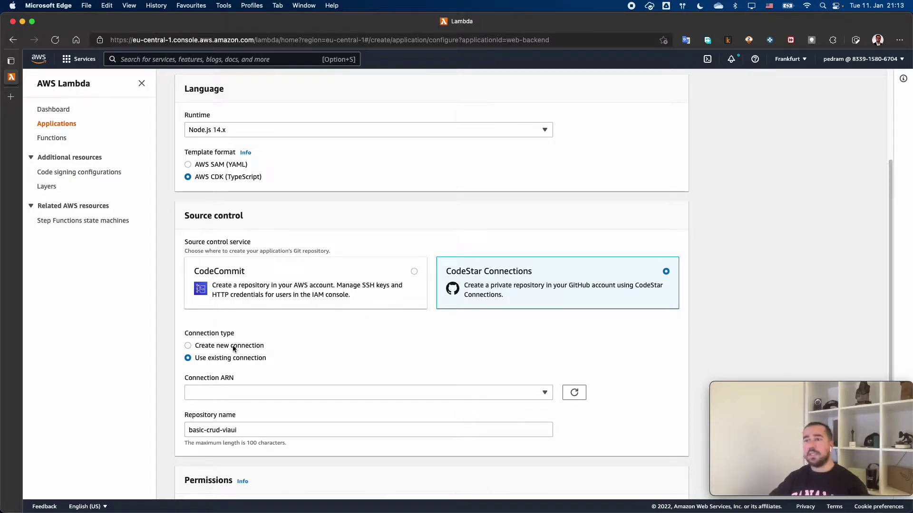
# Set the connection type to Create new connection and open the CodeStar Connections sign-in window
pyautogui.click(250, 391)
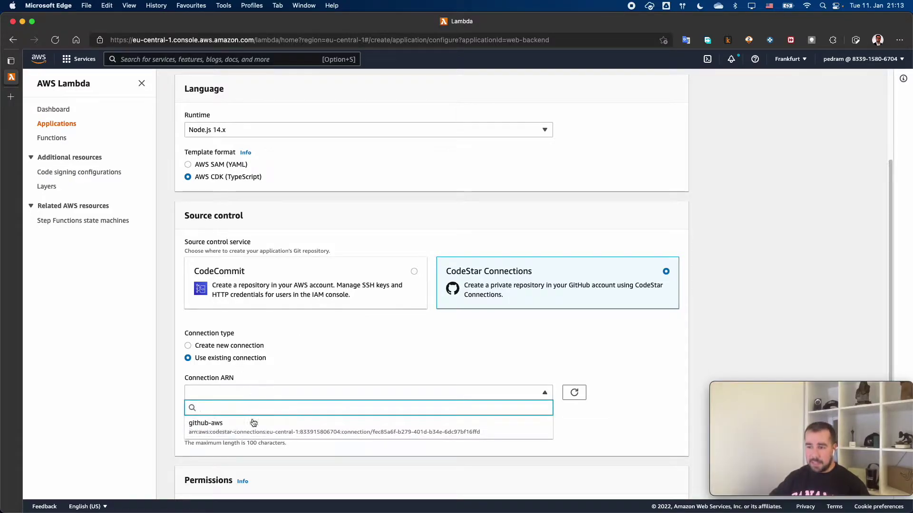
pyautogui.click(239, 350)
pyautogui.click(238, 345)
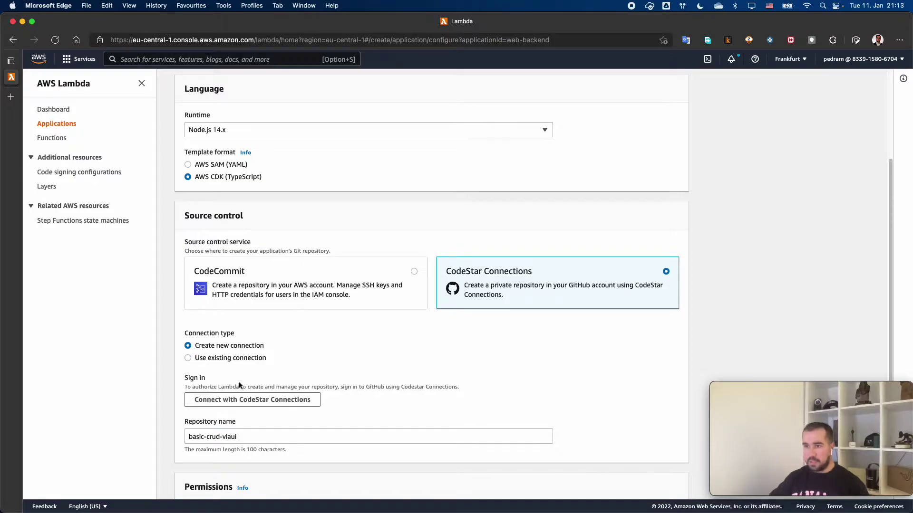
pyautogui.scroll(-3, 247, 394)
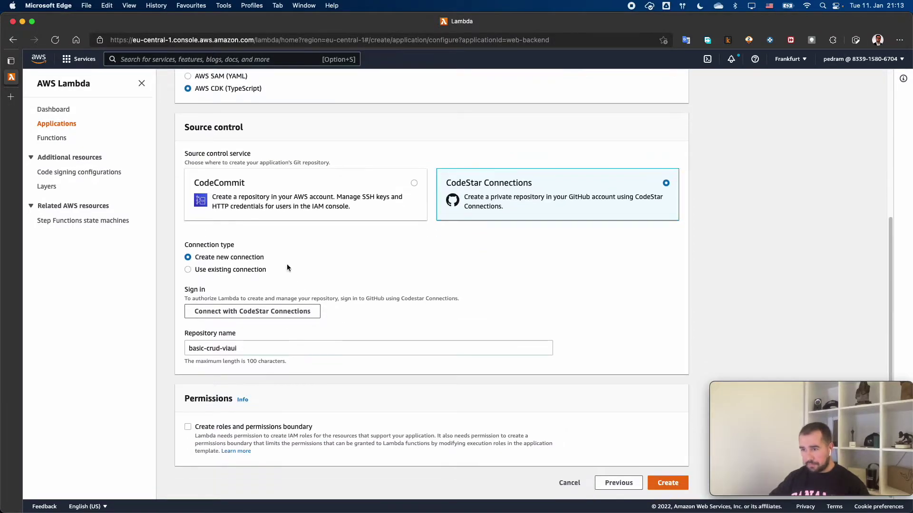
pyautogui.click(261, 322)
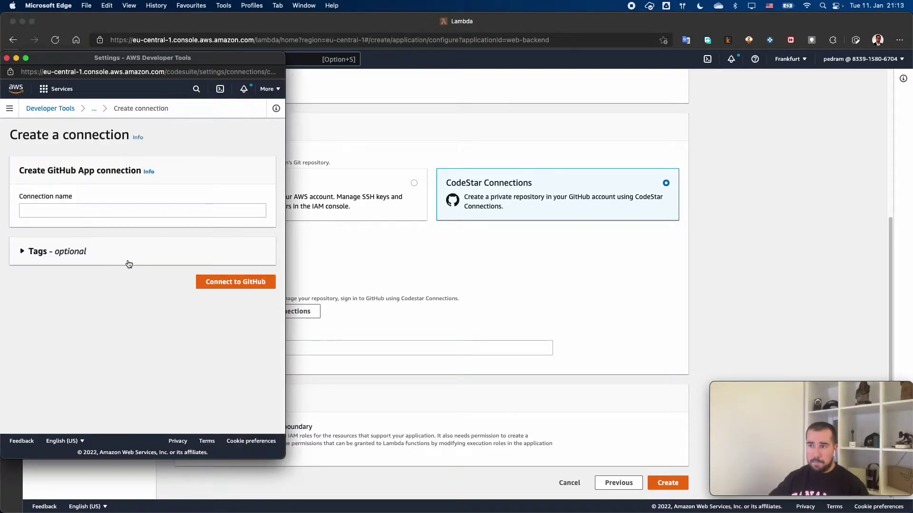
# Enter github-aws2 as the name of the new GitHub App connection and proceed to connect to GitHub
pyautogui.click(84, 210)
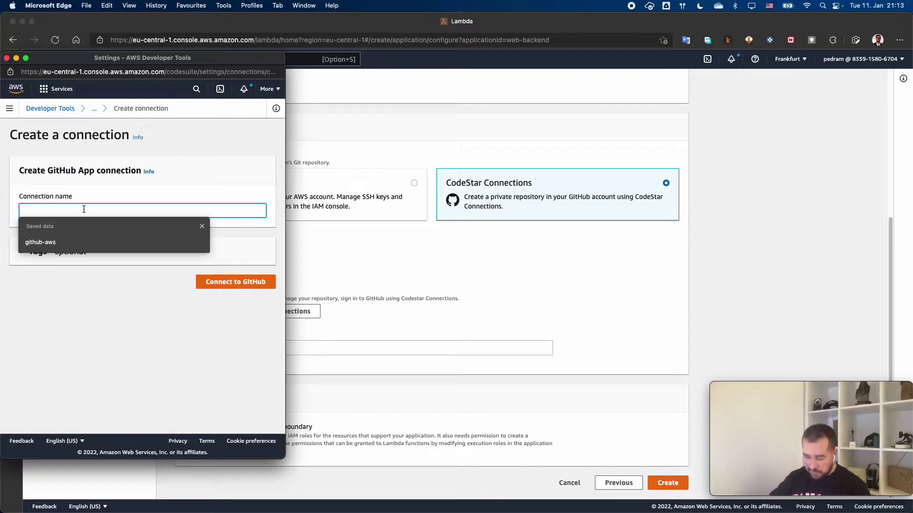
pyautogui.write('github')
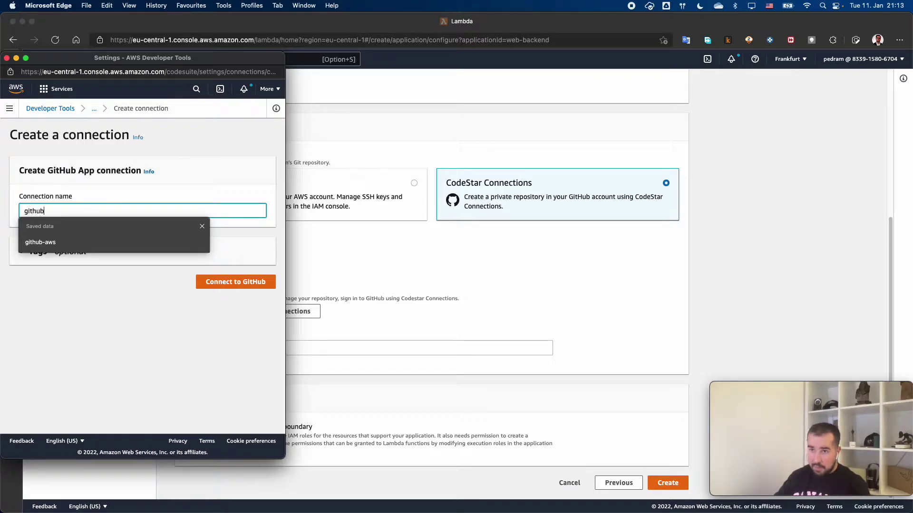
pyautogui.write('-aws2')
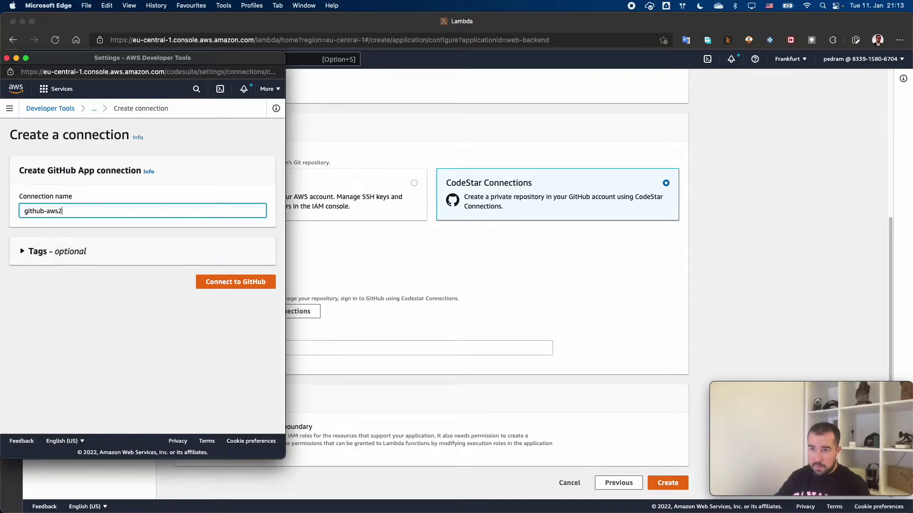
pyautogui.click(205, 288)
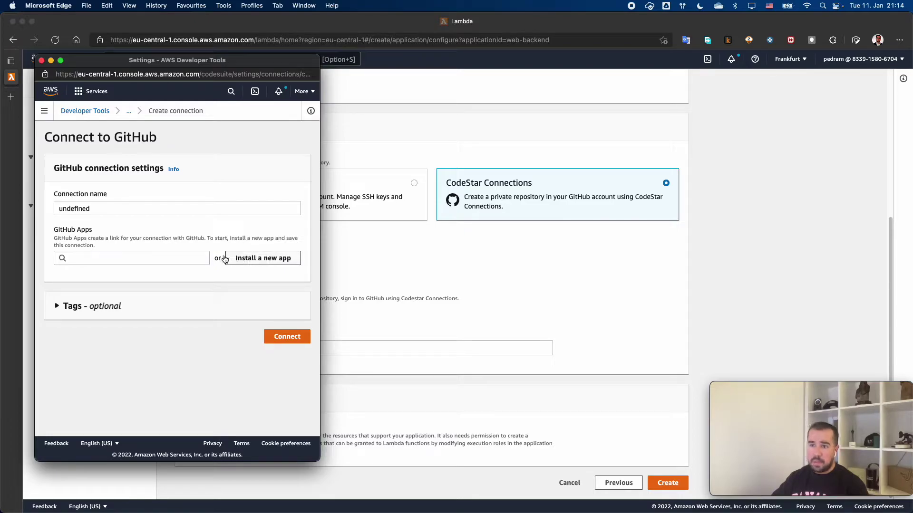
# Try installing a new GitHub app for the connection, and close the window at the access confirmation
pyautogui.click(127, 259)
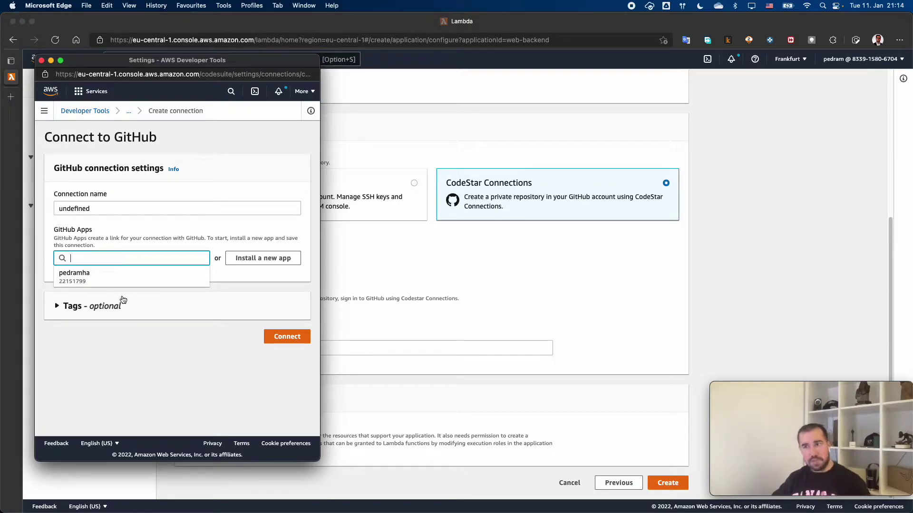
pyautogui.click(257, 262)
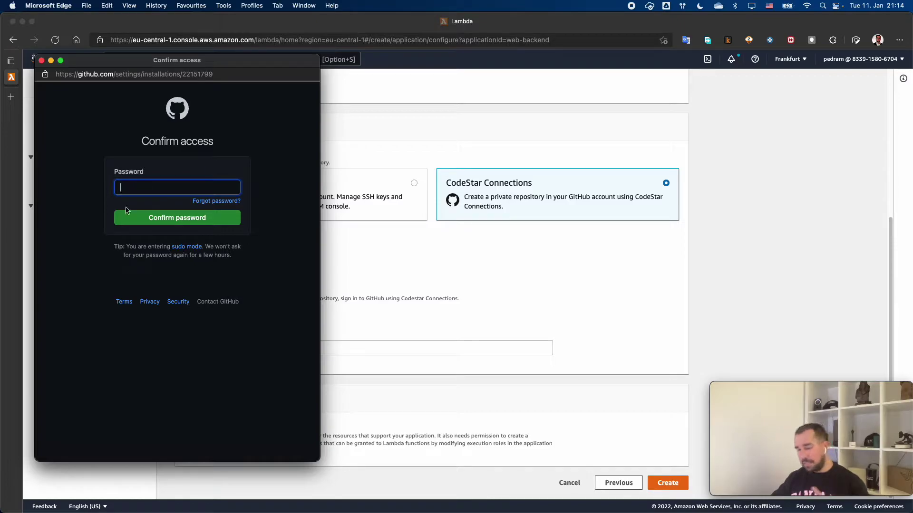
pyautogui.click(41, 60)
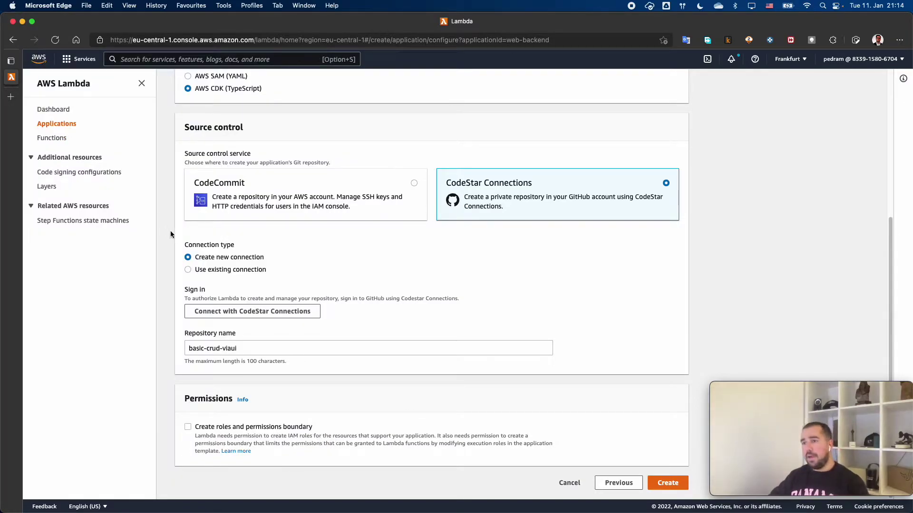
# Set the connection type to Use existing connection and choose github-aws as the connection ARN
pyautogui.click(216, 270)
pyautogui.click(239, 308)
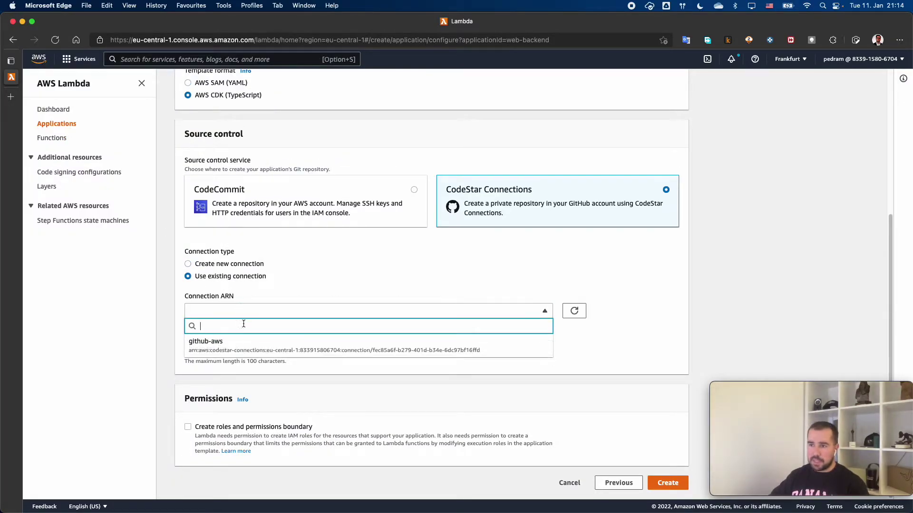
pyautogui.click(243, 342)
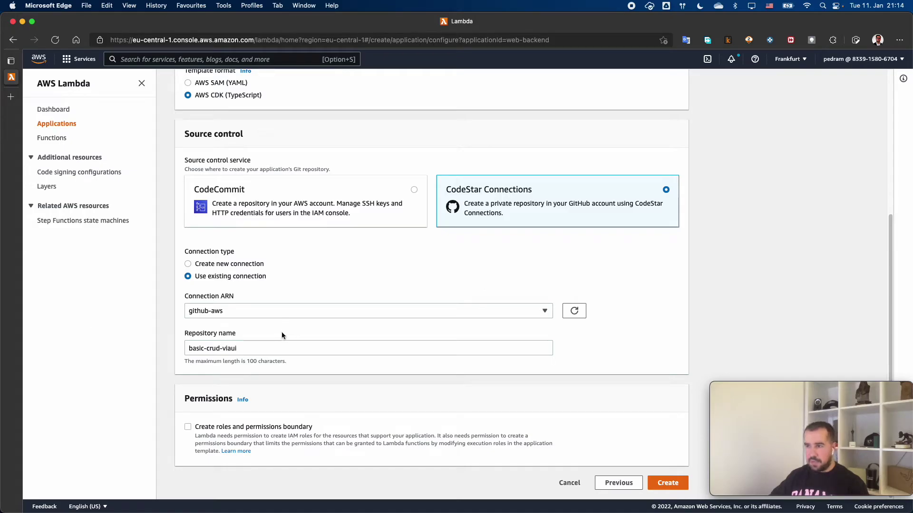
# Enable creation of roles and permissions boundary, and create the basic-crud-viaui application
pyautogui.moveTo(243, 426); pyautogui.dragTo(234, 427)
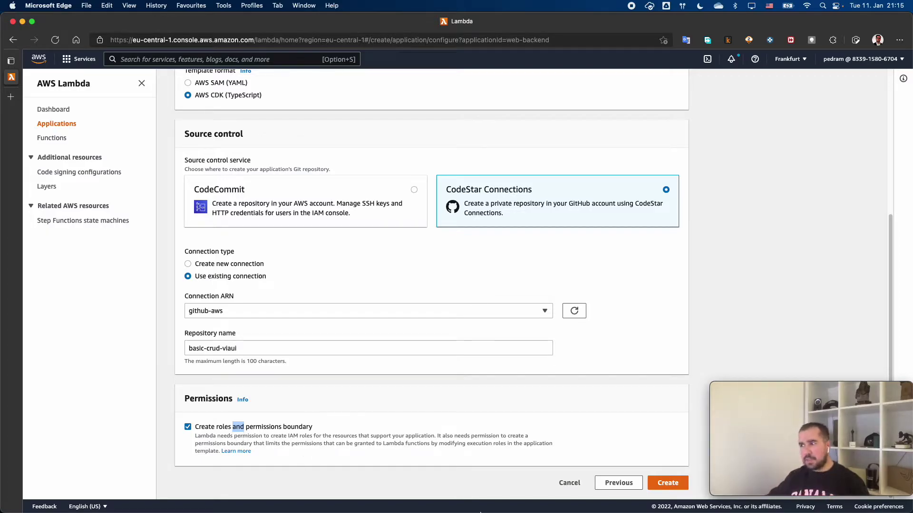
pyautogui.click(652, 483)
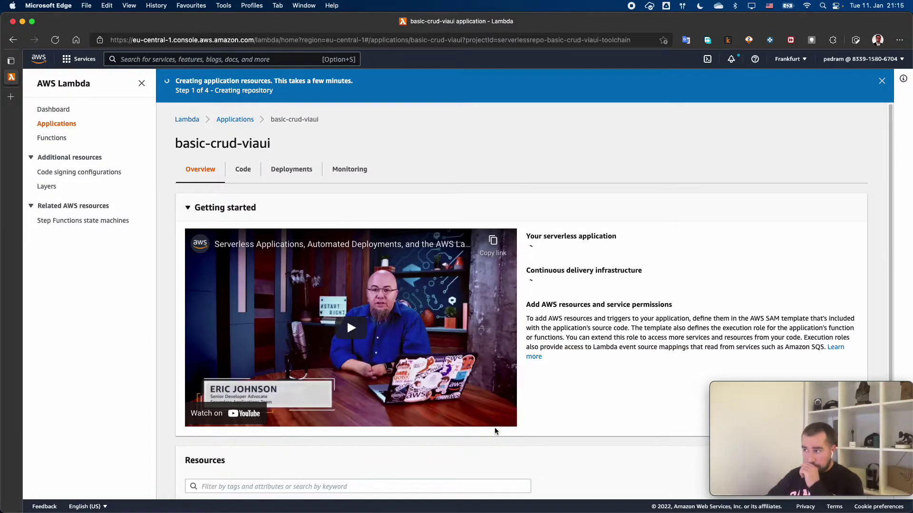
pyautogui.scroll(-3, 494, 428)
pyautogui.scroll(1, 514, 349)
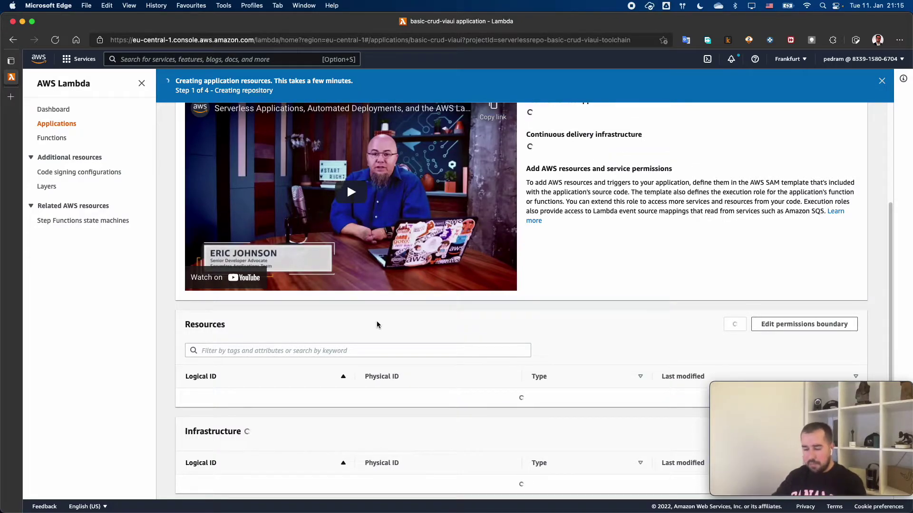
# Open GitHub in a new browser tab and show the list of your own repositories
pyautogui.press('super+t')
pyautogui.write('github')
pyautogui.press('Return')
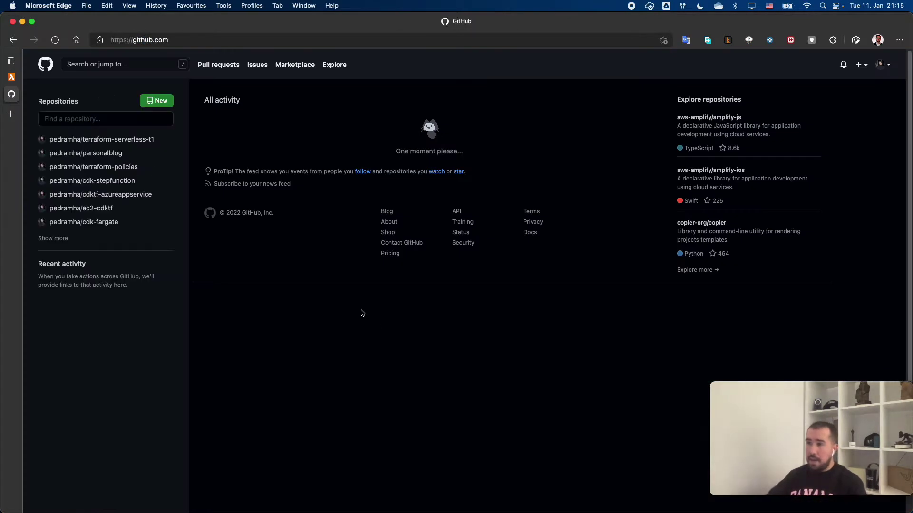
pyautogui.click(890, 65)
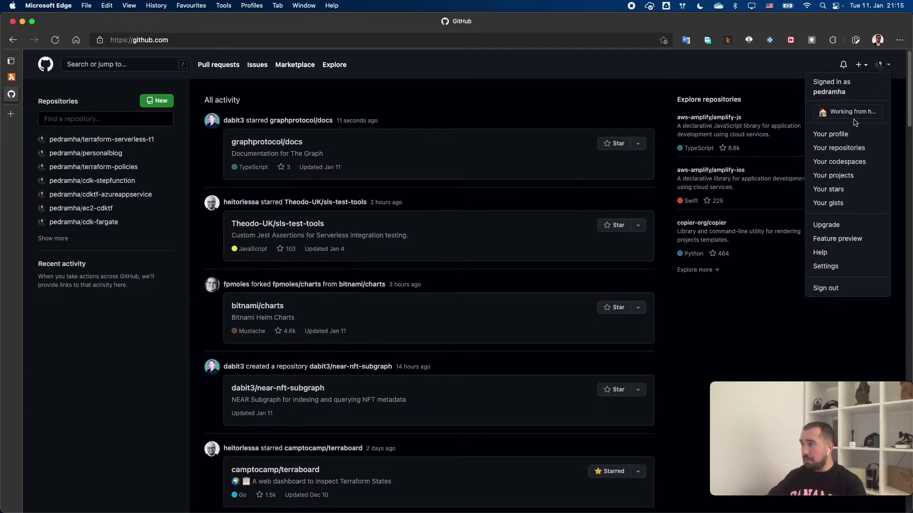
pyautogui.click(847, 148)
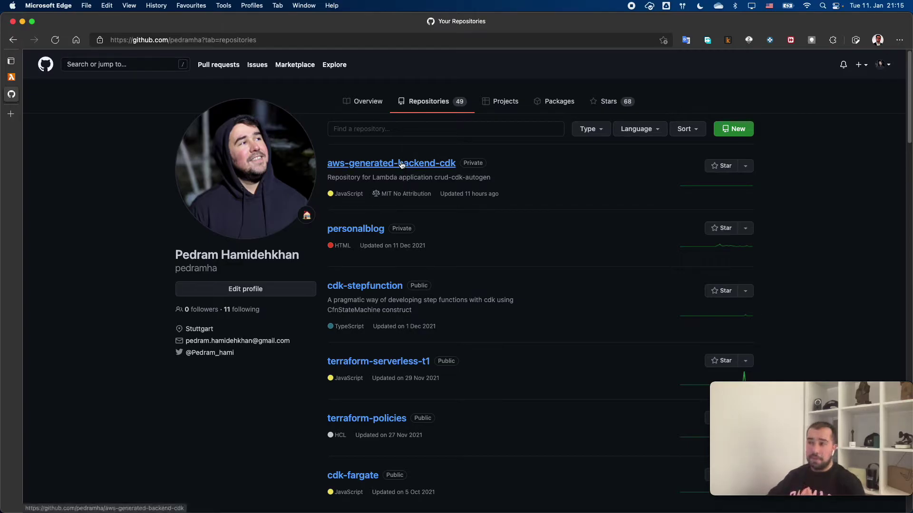
# Check the Lambda creation page briefly, and open the aws-generated-backend-cdk repository on GitHub to look through its files and README
pyautogui.hotkey('ctrl', 'Tab')
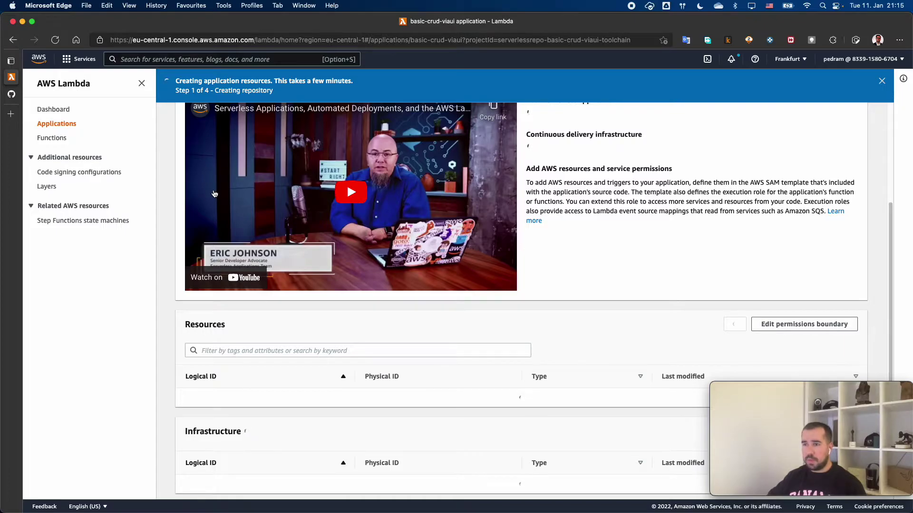
pyautogui.hotkey('ctrl', 'Tab')
pyautogui.click(356, 168)
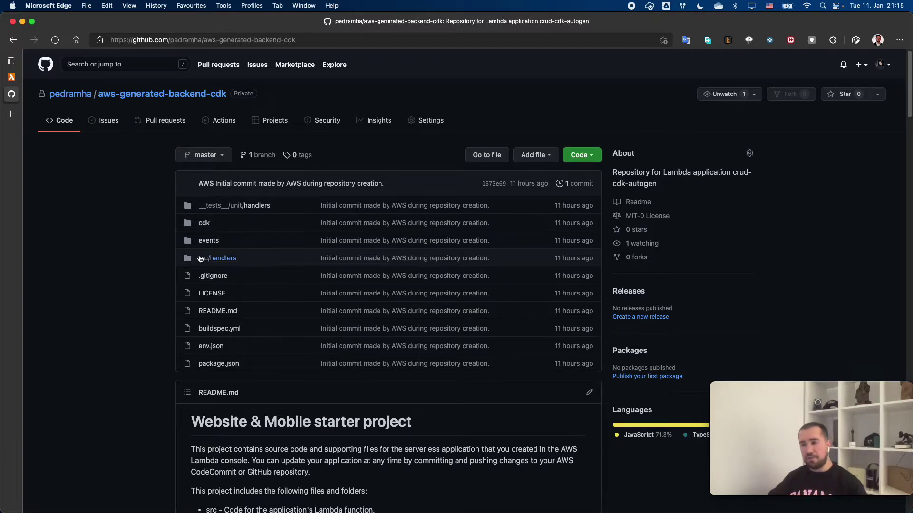
pyautogui.scroll(-15, 177, 277)
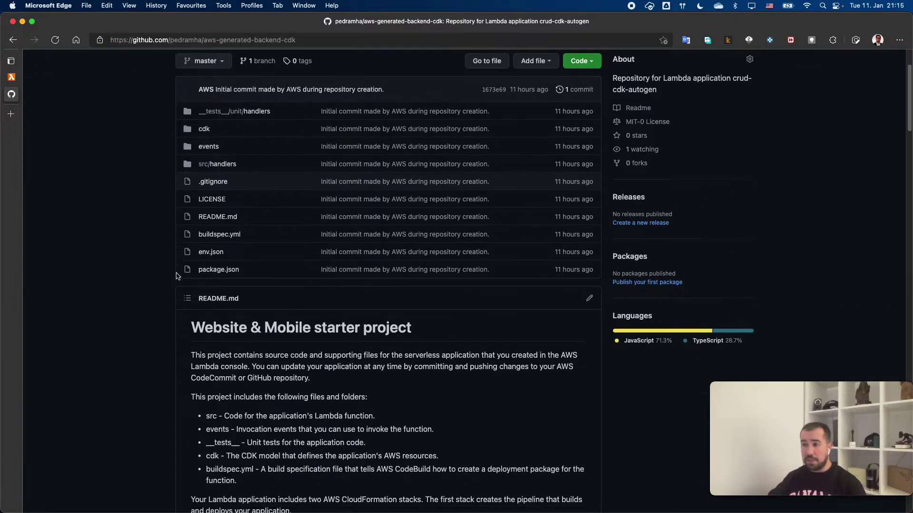
pyautogui.scroll(-5, 177, 276)
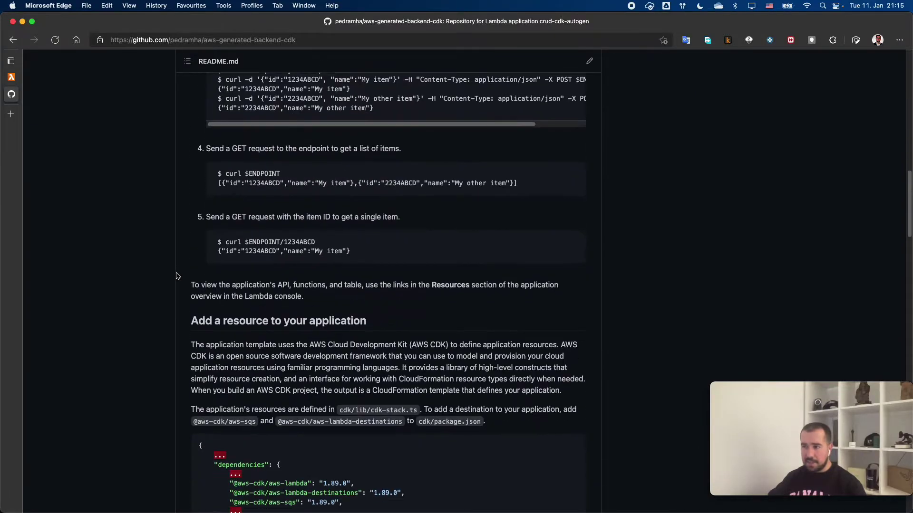
pyautogui.scroll(18, 177, 276)
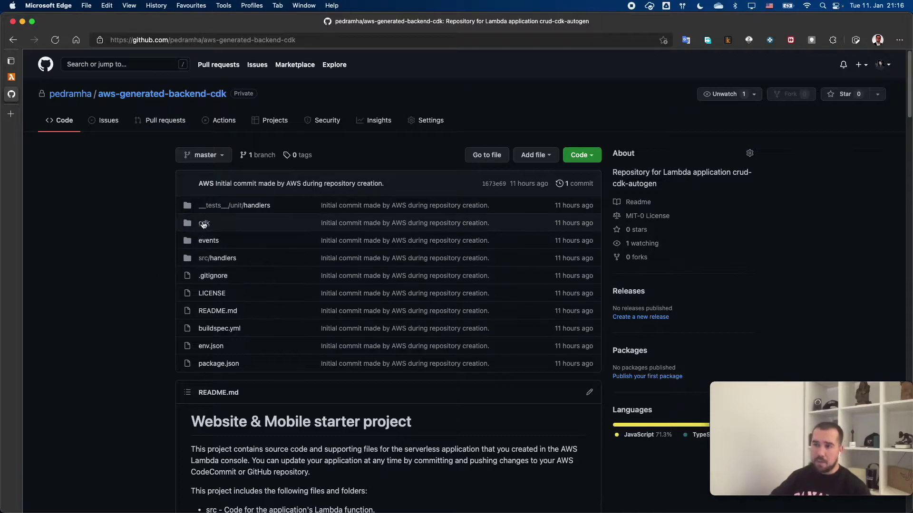
# Open cdk/lib/cdk-stack.ts and examine its DynamoDB table, Lambda function and REST API definitions
pyautogui.click(205, 223)
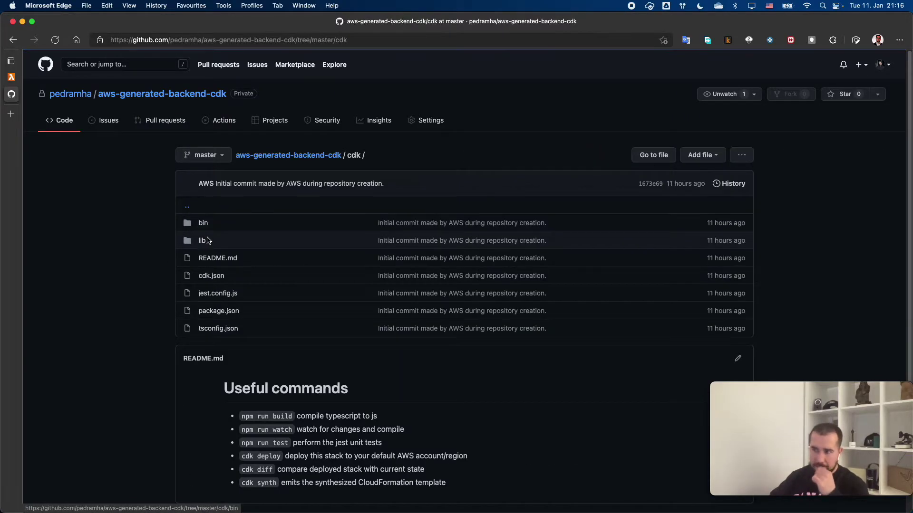
pyautogui.click(204, 241)
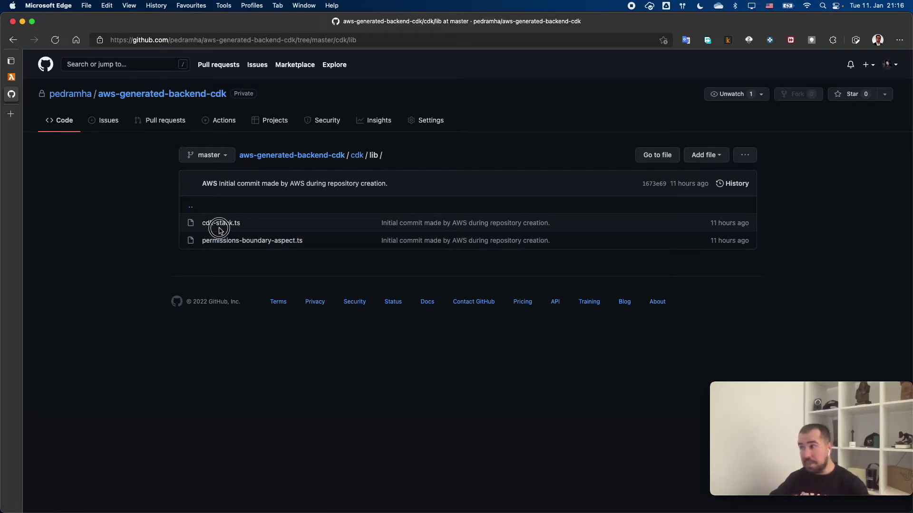
pyautogui.click(220, 225)
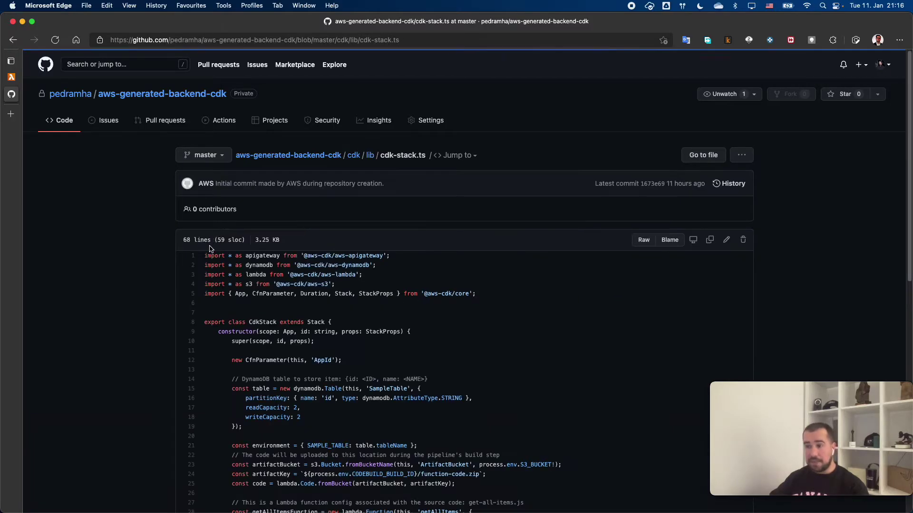
pyautogui.scroll(-5, 216, 235)
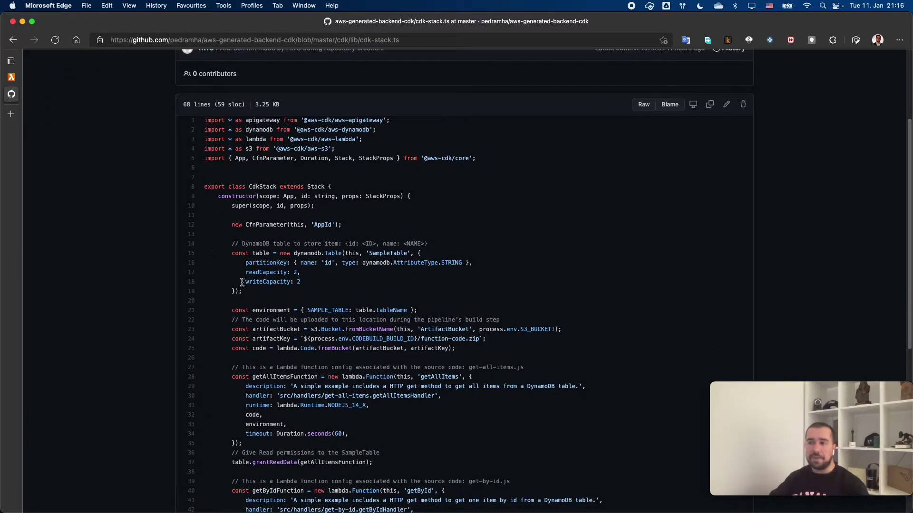
pyautogui.doubleClick(260, 253)
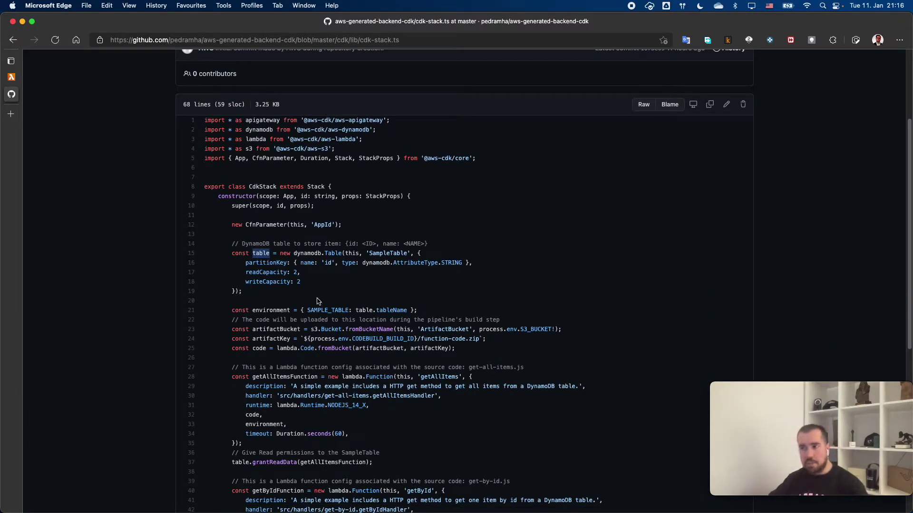
pyautogui.scroll(-2, 316, 305)
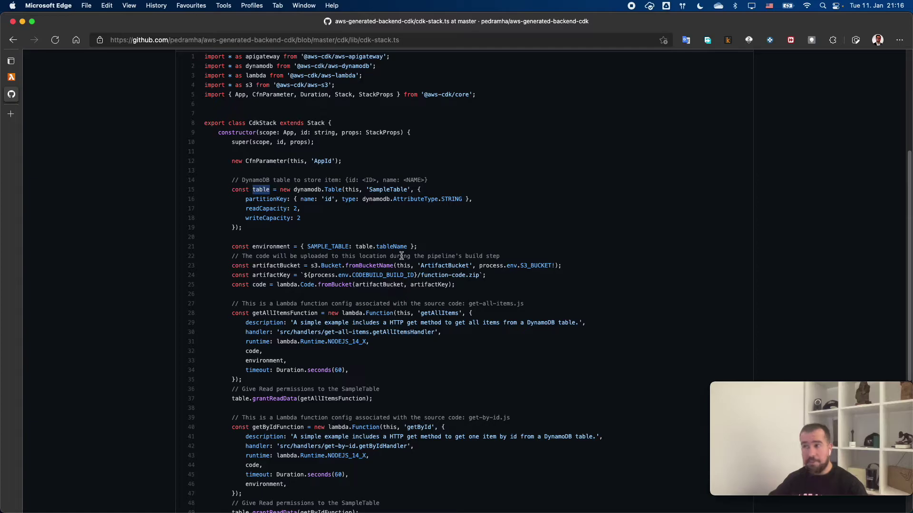
pyautogui.scroll(-5, 356, 295)
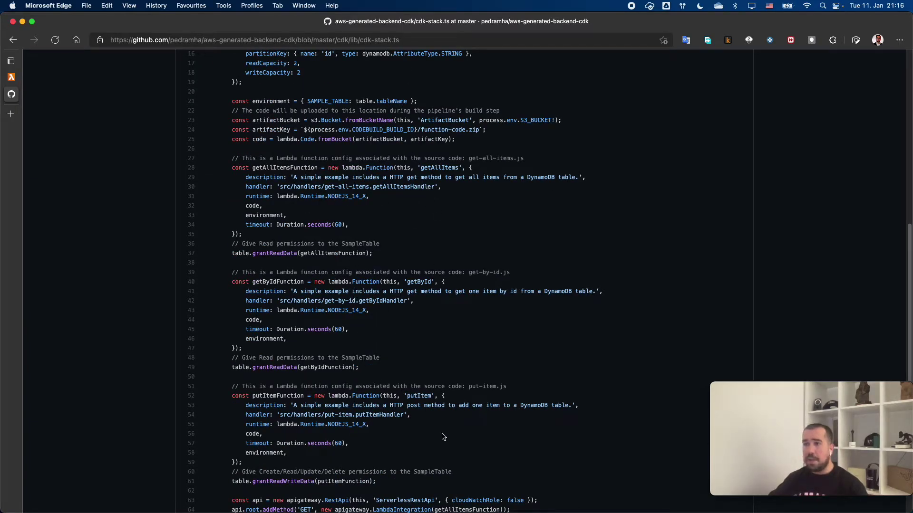
pyautogui.scroll(-4, 442, 435)
pyautogui.scroll(15, 376, 413)
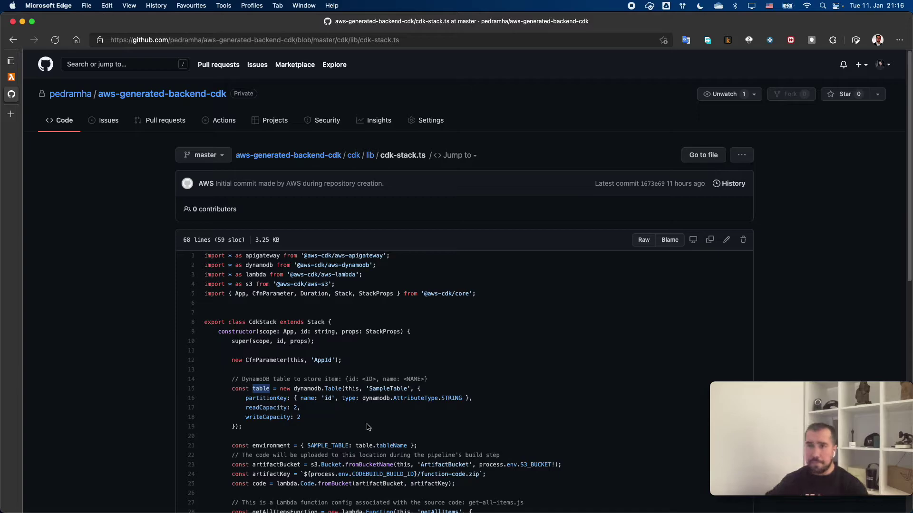
# Return to the repository root and view the put-item.js handler in src/handlers
pyautogui.click(357, 156)
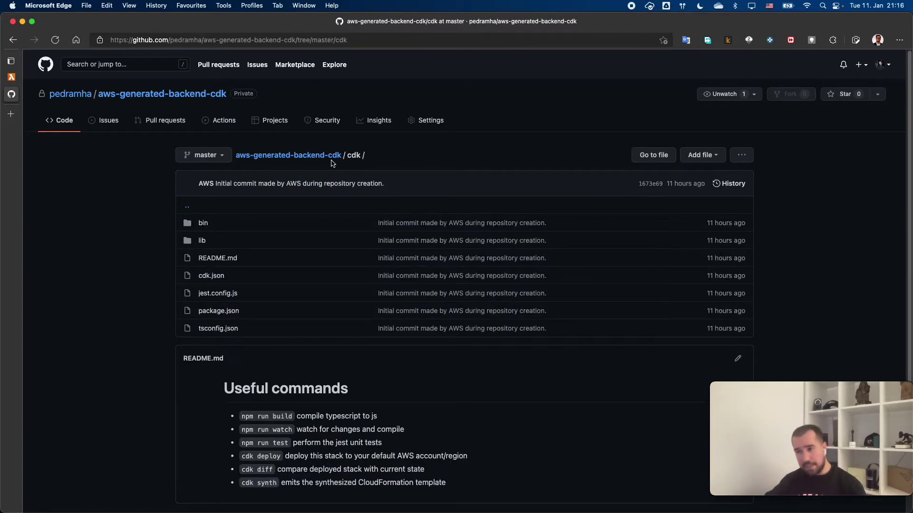
pyautogui.click(304, 157)
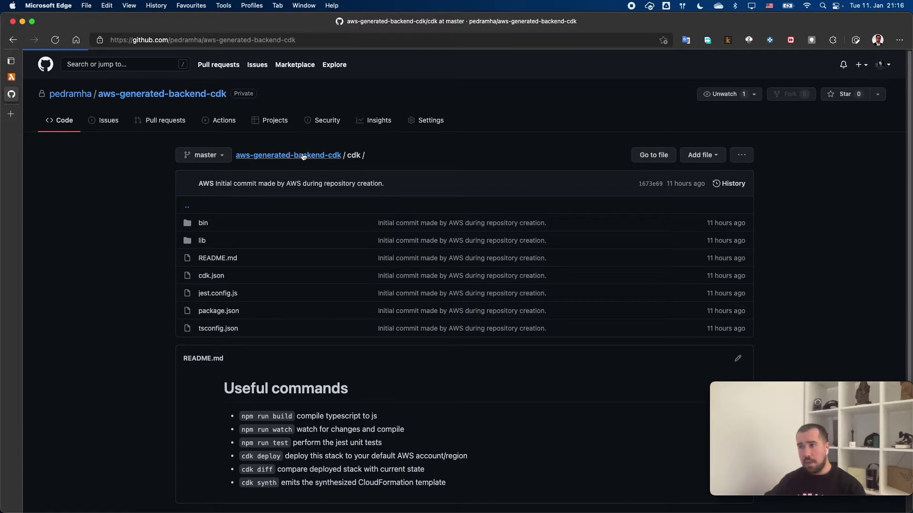
pyautogui.click(228, 258)
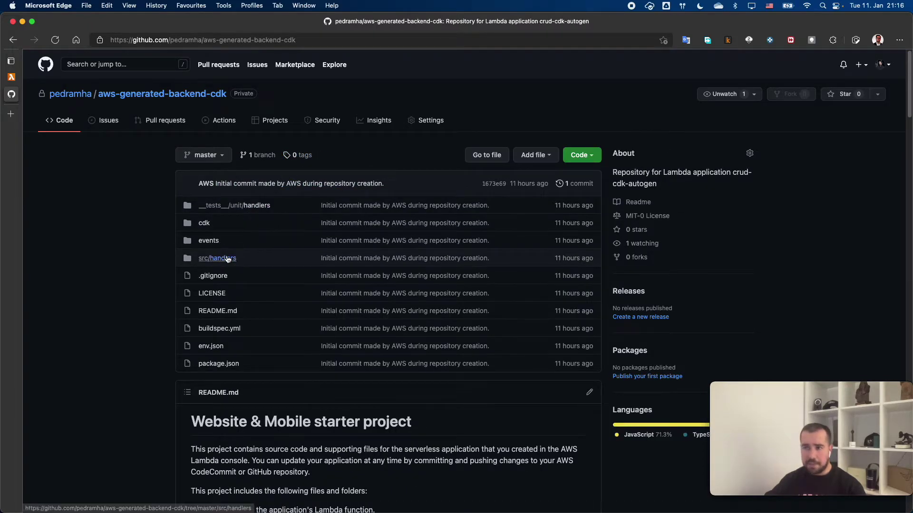
pyautogui.click(227, 259)
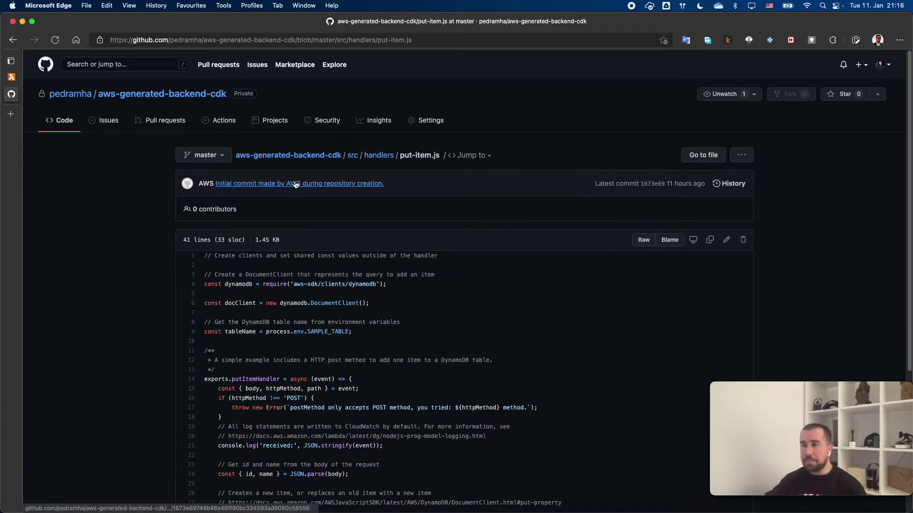
# Review the put-item.test.js unit test in __tests__/unit/handlers, starting from and returning to the repository root
pyautogui.click(291, 157)
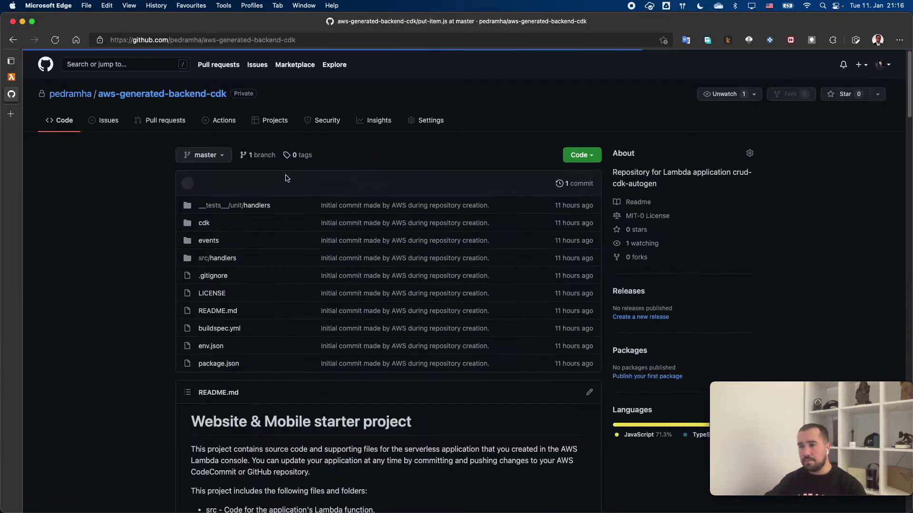
pyautogui.scroll(-10, 286, 180)
pyautogui.scroll(10, 287, 180)
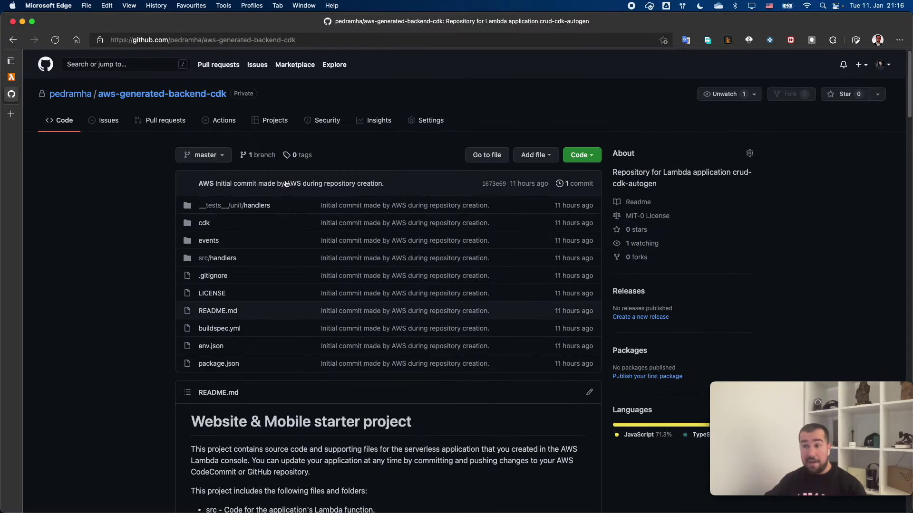
pyautogui.click(251, 206)
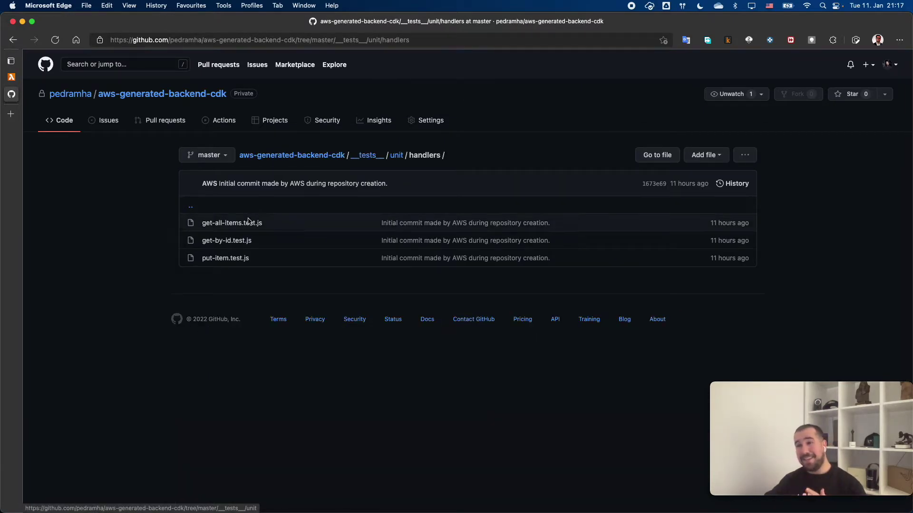
pyautogui.click(237, 262)
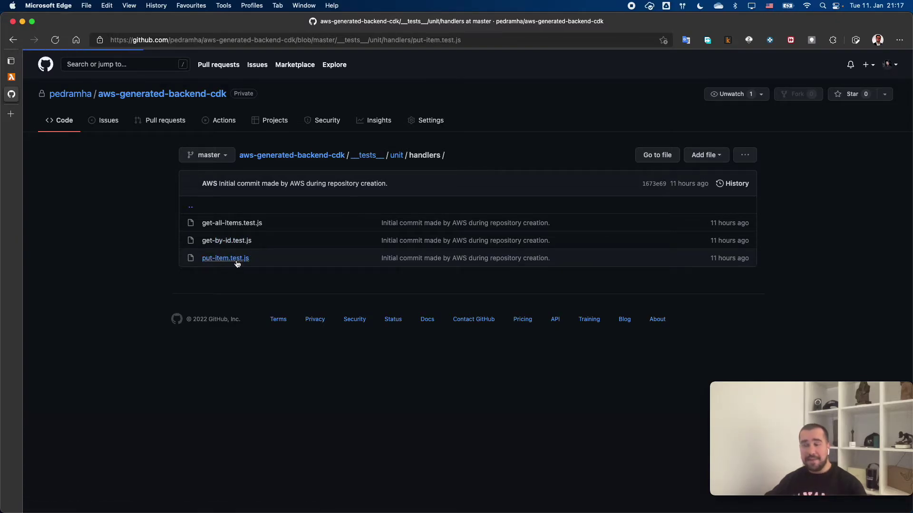
pyautogui.scroll(-5, 237, 261)
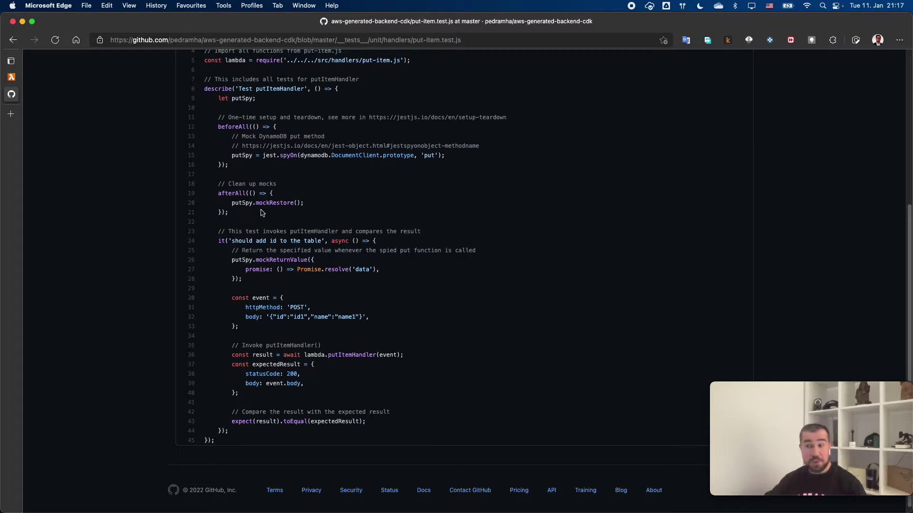
pyautogui.scroll(5, 264, 210)
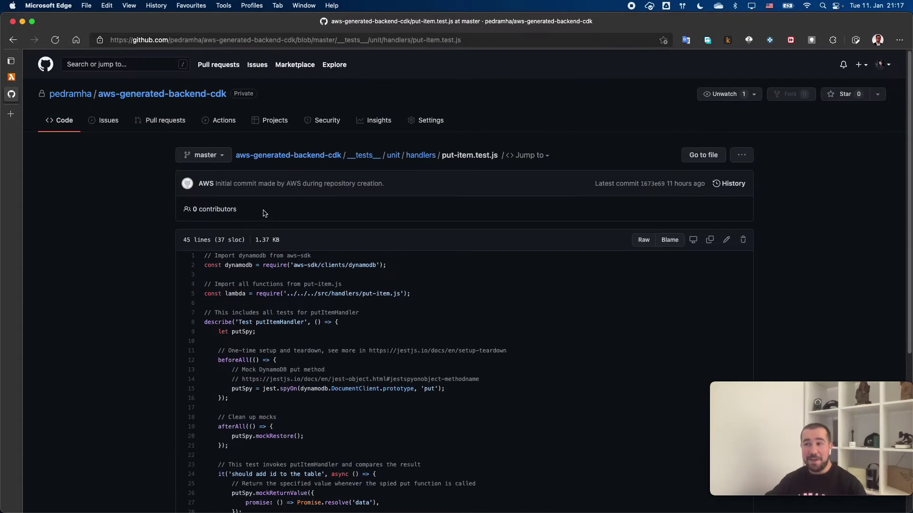
pyautogui.click(293, 158)
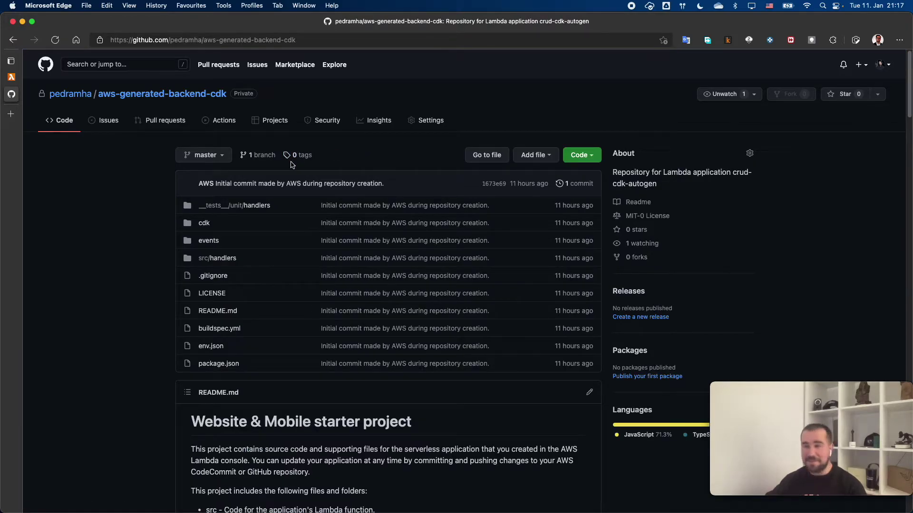
# Switch back to the AWS Lambda console and examine the basic-crud-viaui application's creation progress, resources and infrastructure
pyautogui.hotkey('ctrl', 'Tab')
pyautogui.scroll(-3, 284, 200)
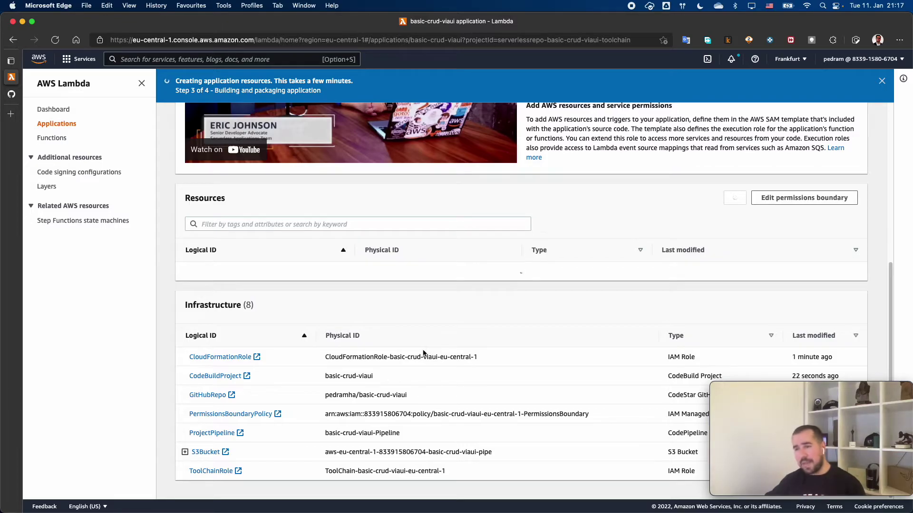
pyautogui.scroll(6, 363, 314)
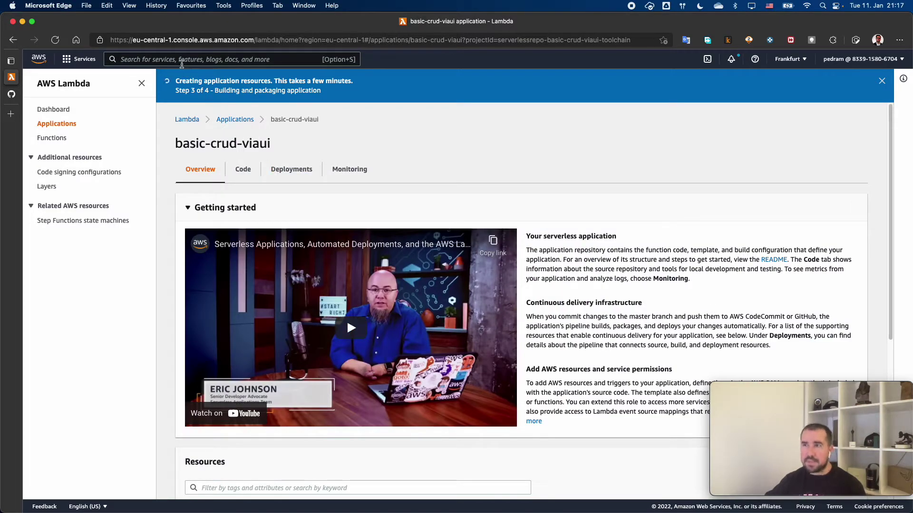
pyautogui.scroll(-6, 201, 116)
pyautogui.scroll(6, 202, 162)
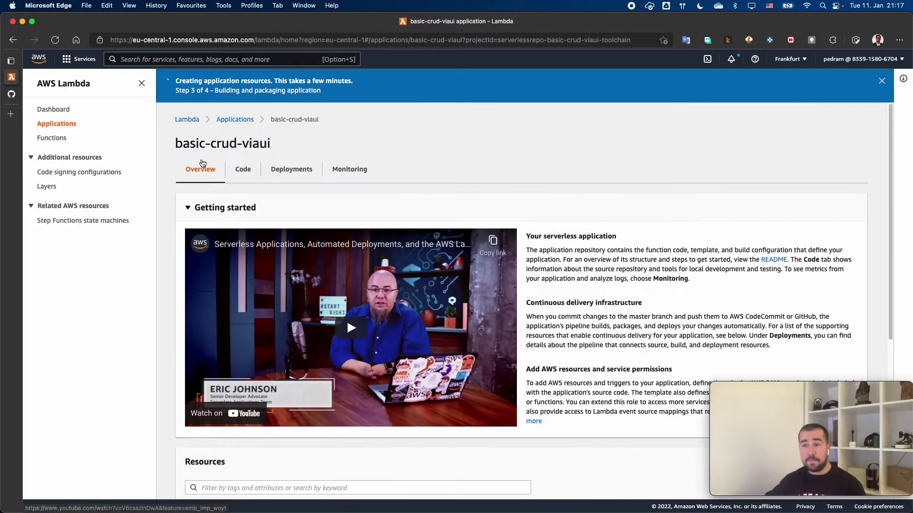
# Search the AWS services for CodePipeline and open its pipelines list in a new browser tab
pyautogui.click(168, 59)
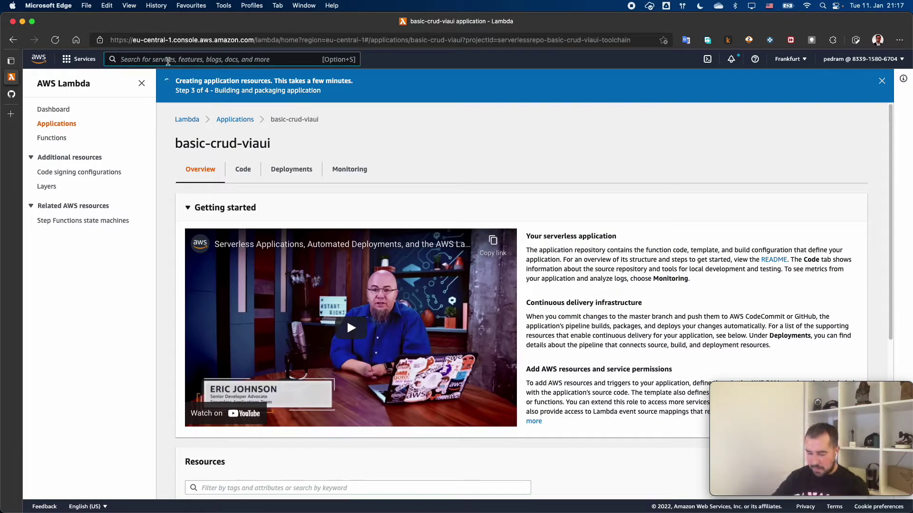
pyautogui.write('codep')
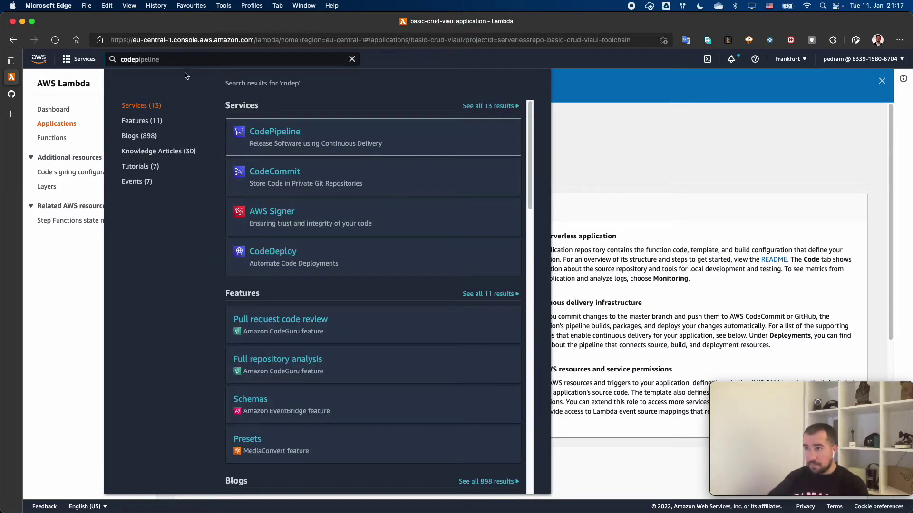
pyautogui.click(273, 132)
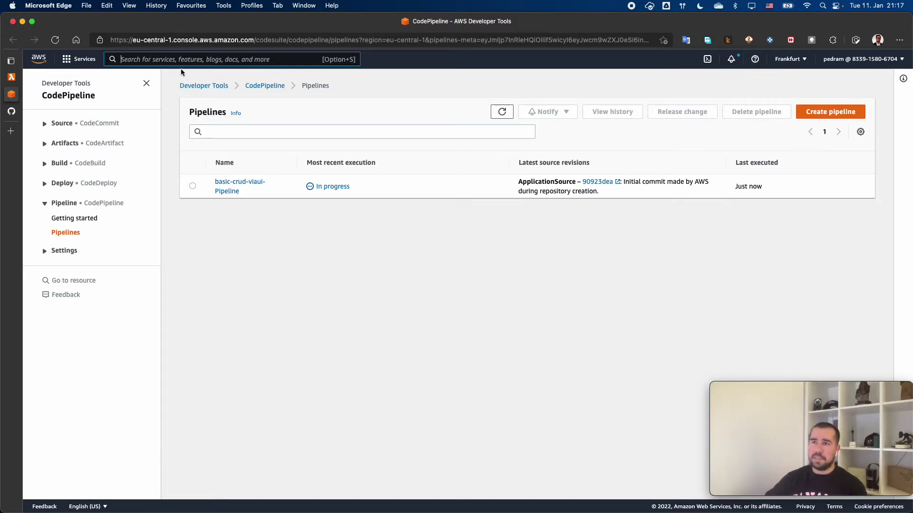
# Search the AWS services for API Gateway and open it in place of the CodePipeline page
pyautogui.write('aws')
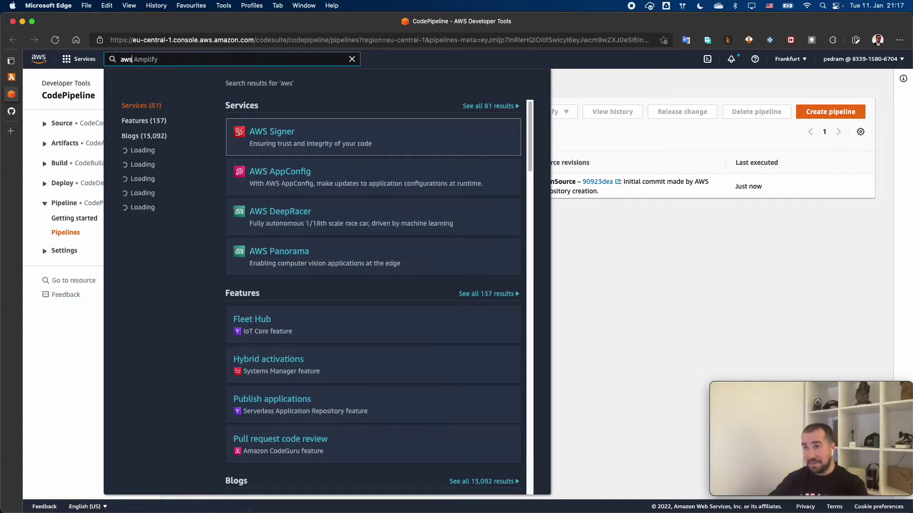
pyautogui.press('BackSpace')
pyautogui.press('BackSpace')
pyautogui.press('BackSpace')
pyautogui.write('api')
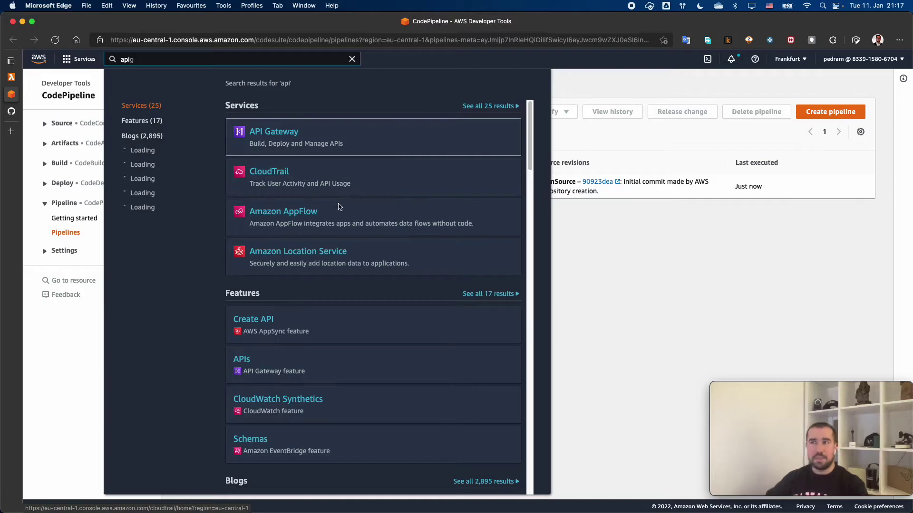
pyautogui.click(245, 131)
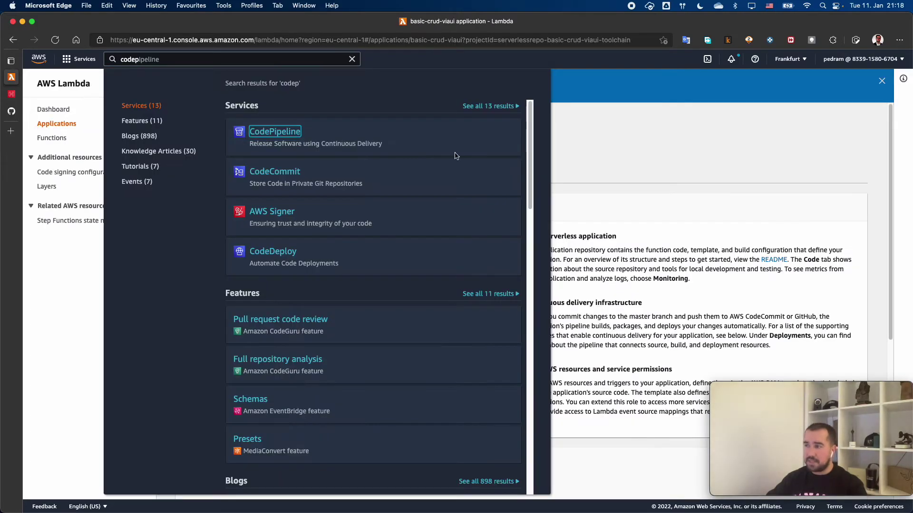
# Switch back to the Lambda console, reload the basic-crud-viaui application page, and check its creation progress, resources and infrastructure
pyautogui.click(783, 183)
pyautogui.scroll(-5, 782, 183)
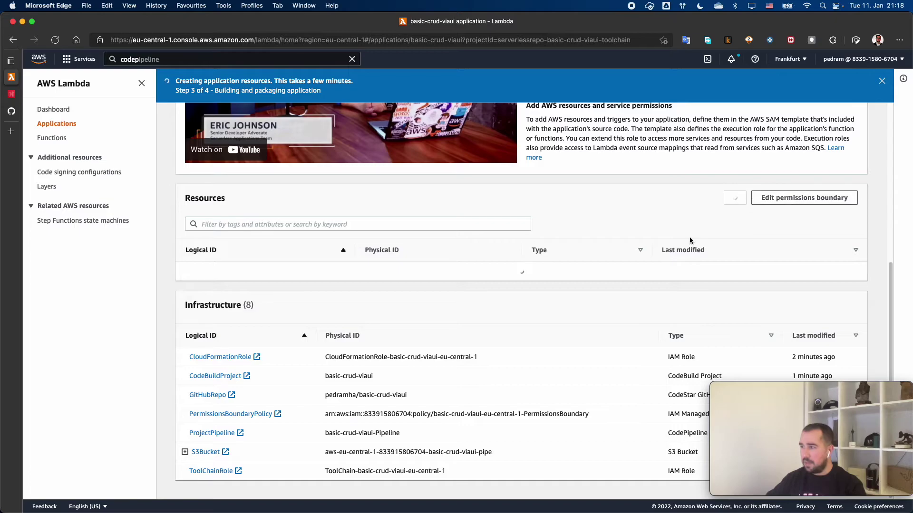
pyautogui.scroll(5, 504, 349)
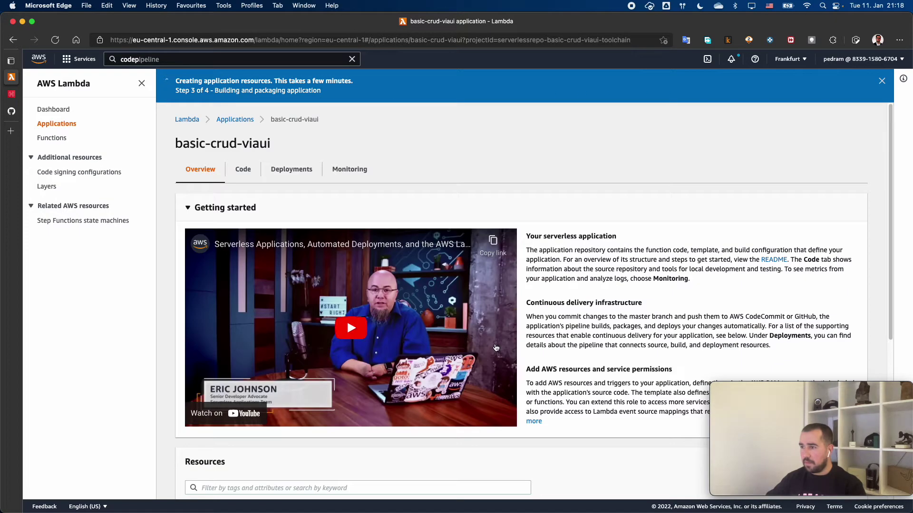
pyautogui.scroll(-3, 554, 275)
pyautogui.scroll(-2, 554, 274)
pyautogui.press('super+r')
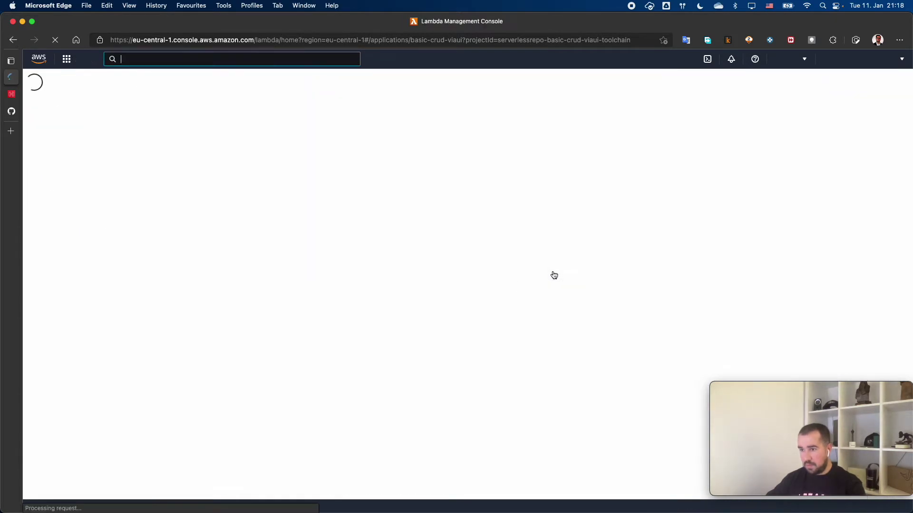
pyautogui.scroll(-4, 551, 276)
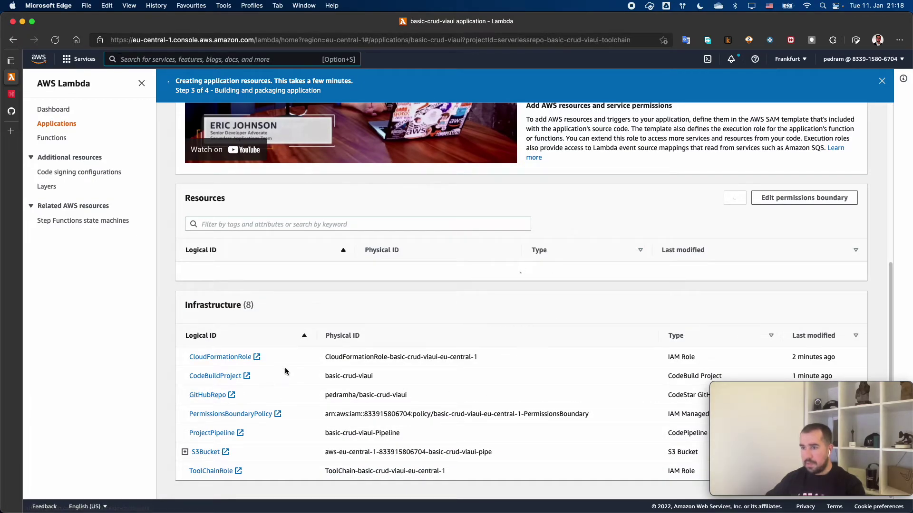
pyautogui.scroll(6, 175, 75)
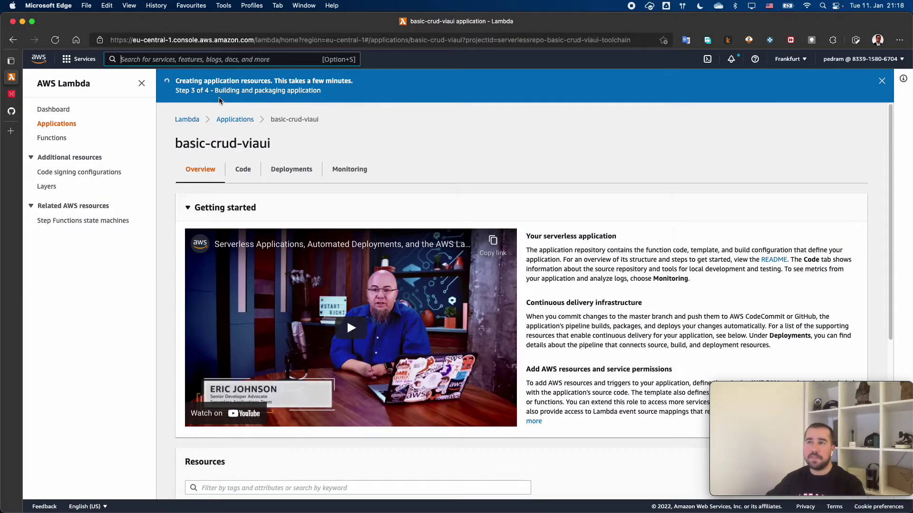
# Reopen basic-crud-viaui from the applications list and look through its Code, Deployments and Monitoring sections
pyautogui.click(226, 119)
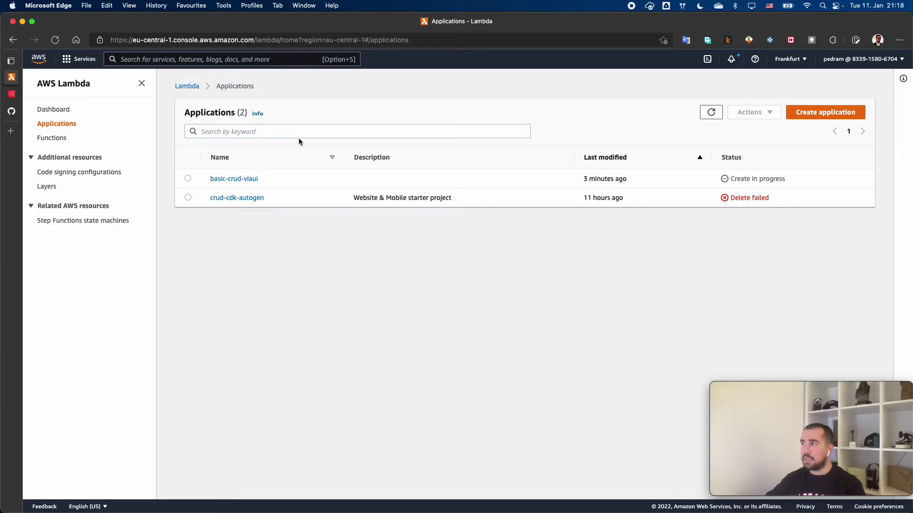
pyautogui.click(222, 179)
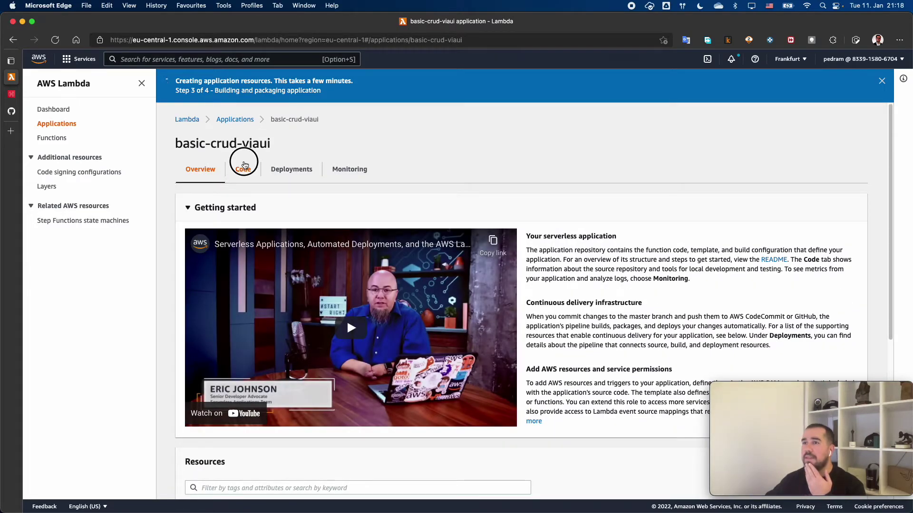
pyautogui.click(244, 168)
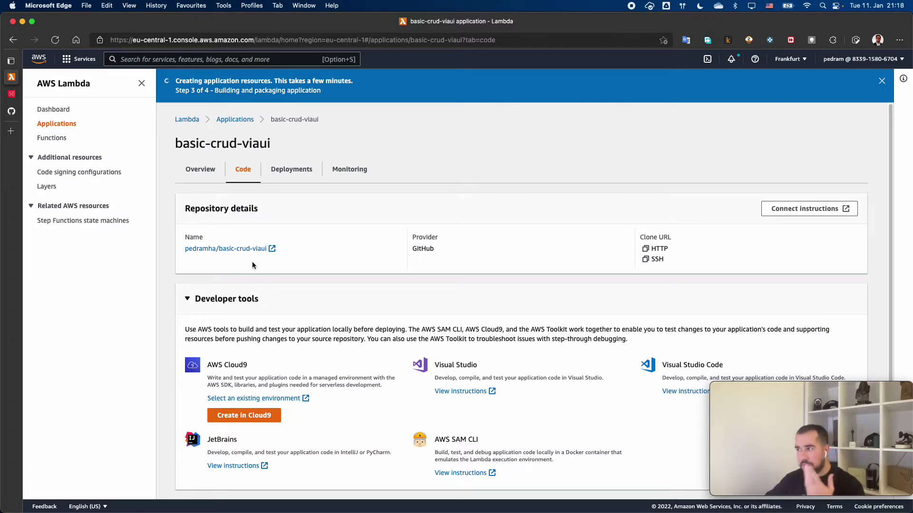
pyautogui.scroll(-1, 239, 230)
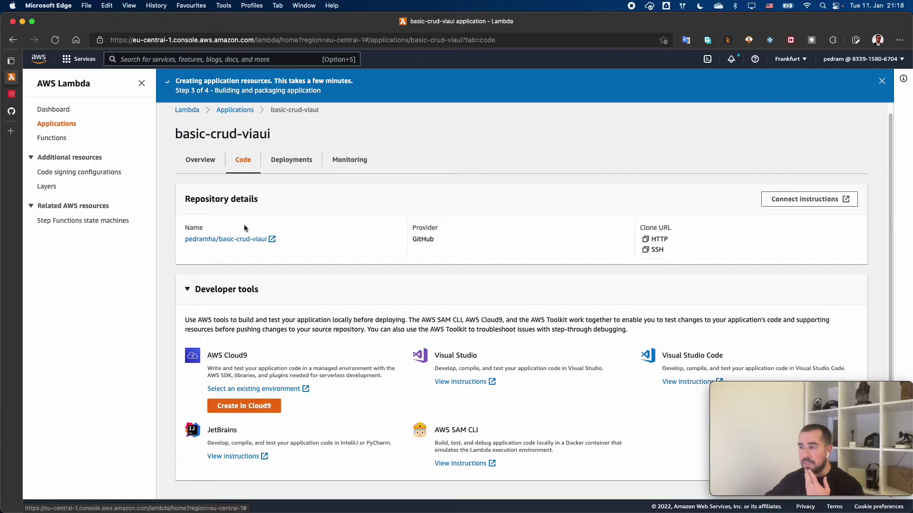
pyautogui.scroll(1, 248, 223)
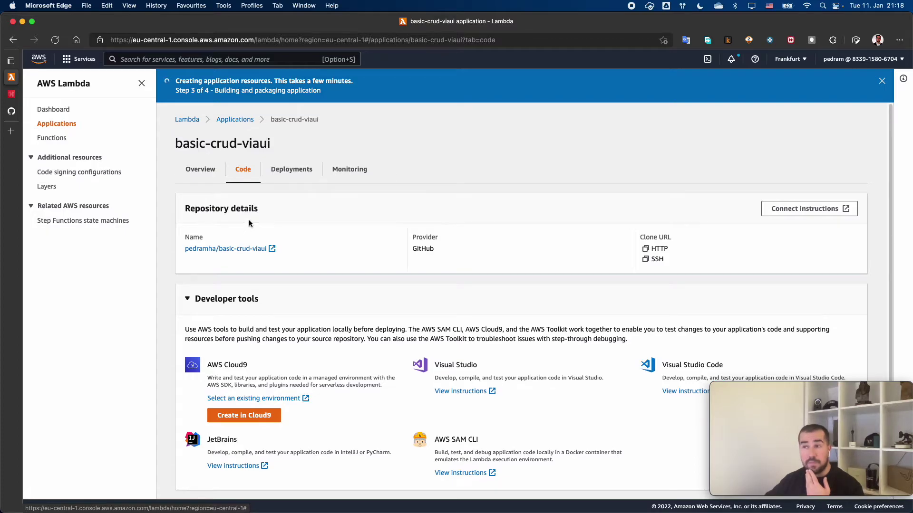
pyautogui.click(282, 176)
pyautogui.click(345, 174)
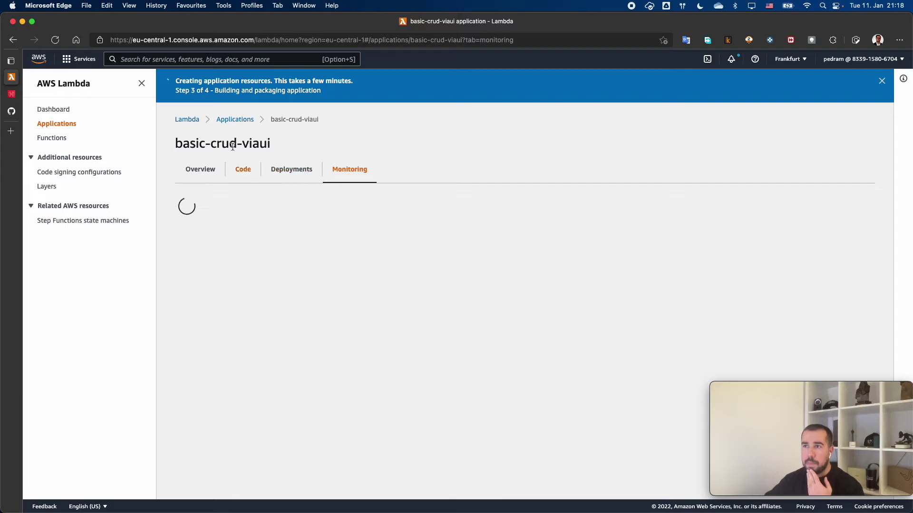
# Return to the Lambda applications list and reload it to check the creation status of basic-crud-viaui
pyautogui.click(222, 120)
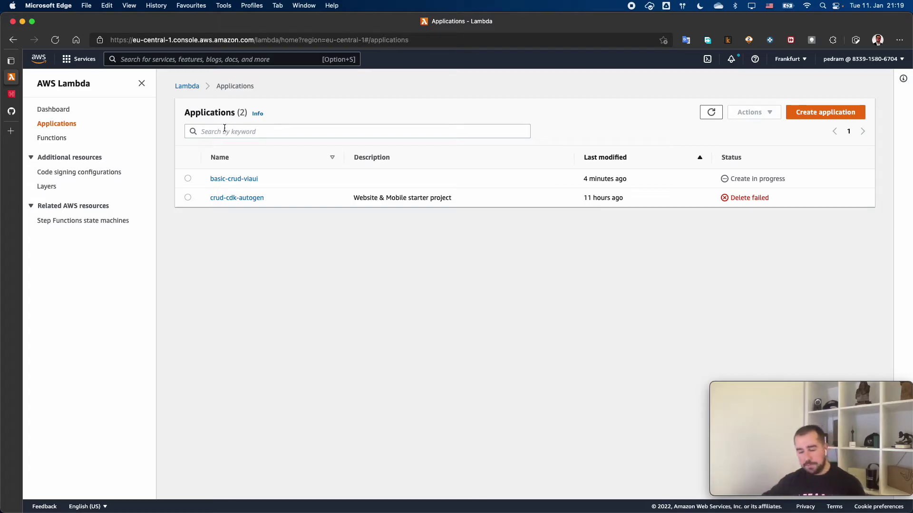
pyautogui.press('super+r')
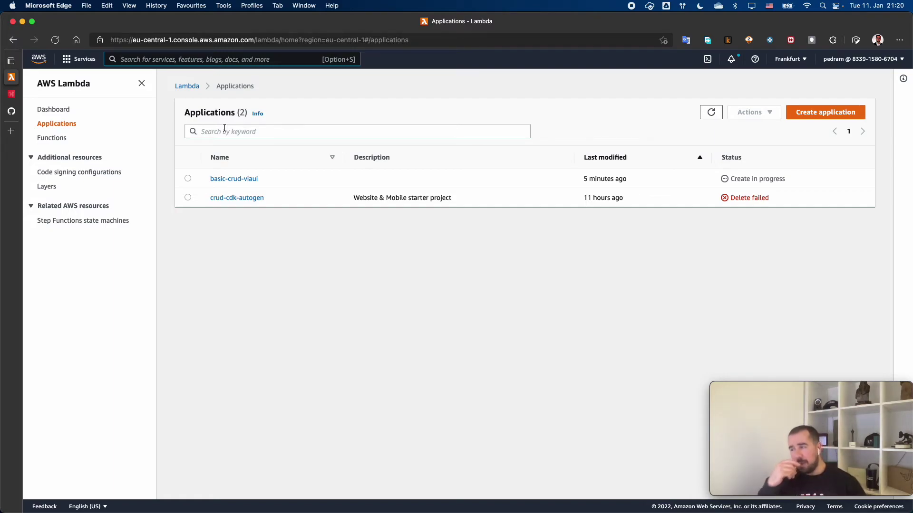
pyautogui.press('super+r')
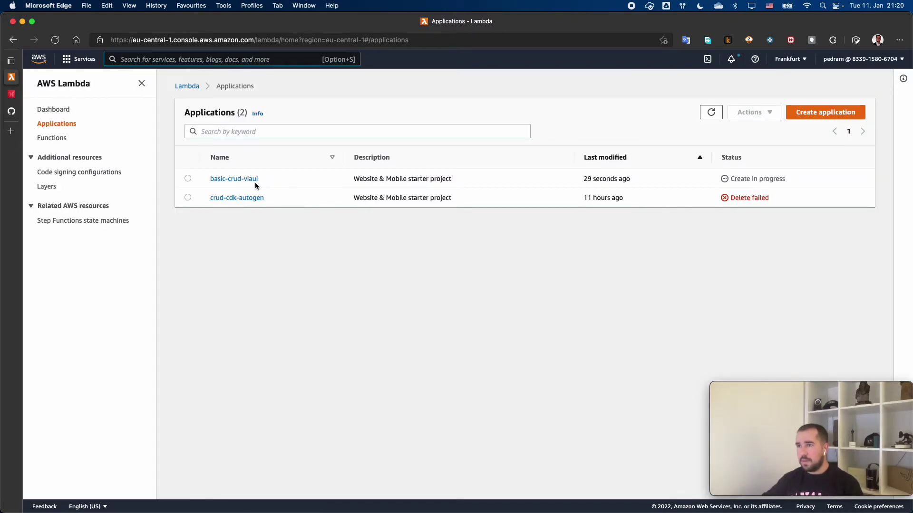
# Look over the basic-crud-viaui application overview once more and return to the applications list
pyautogui.click(245, 179)
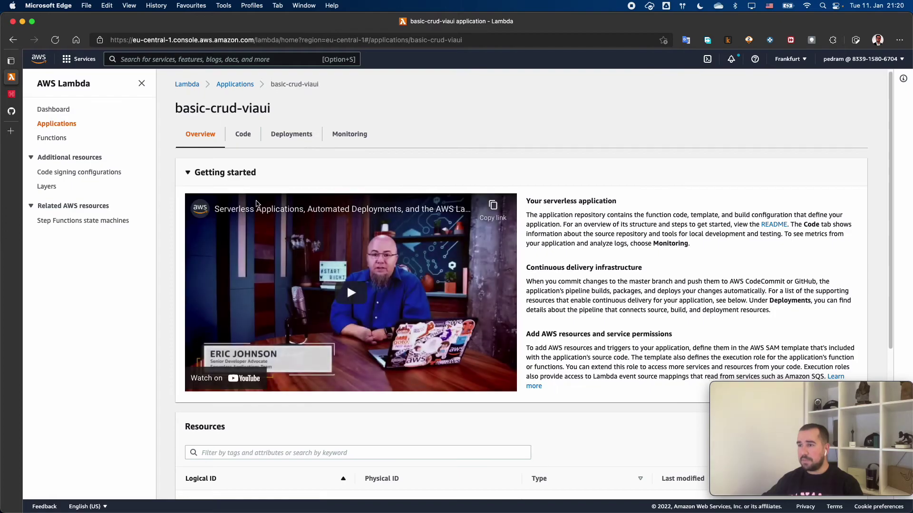
pyautogui.scroll(-5, 254, 199)
pyautogui.scroll(5, 269, 338)
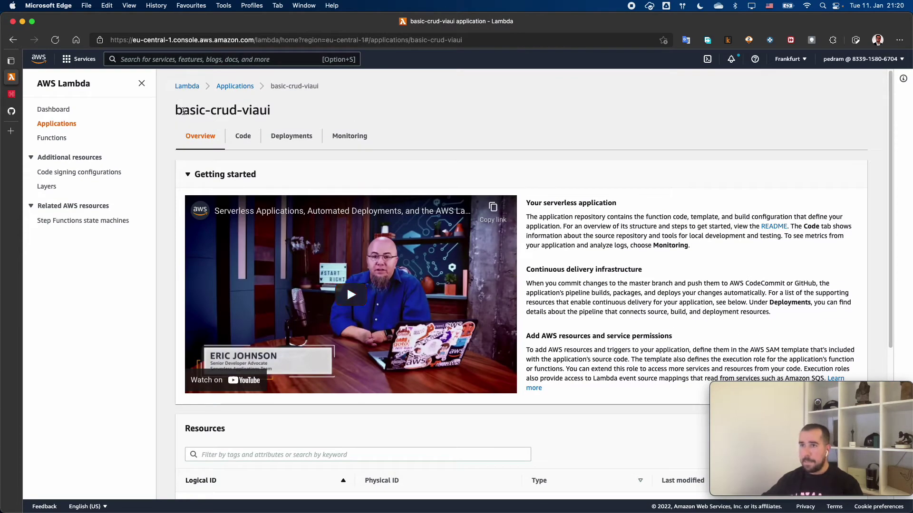
pyautogui.click(233, 87)
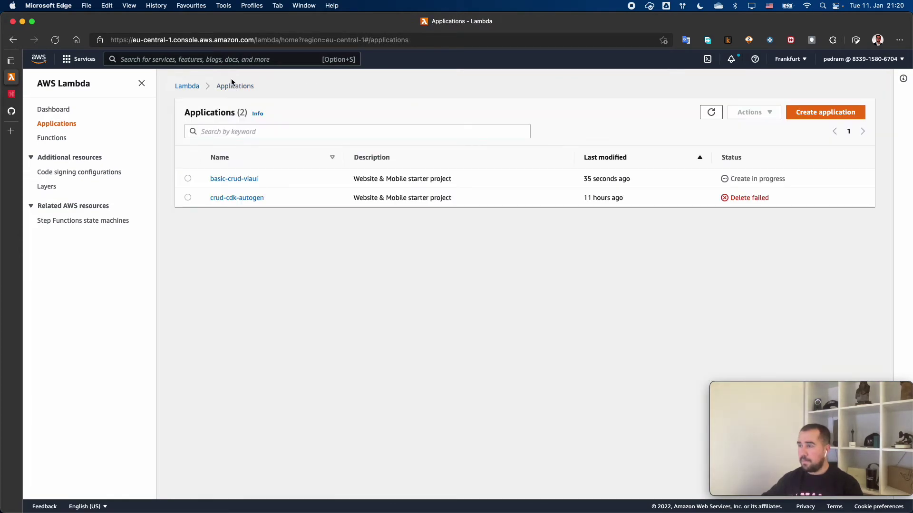
# Search the AWS services for API Gateway and open its APIs list from the Lambda applications page
pyautogui.click(229, 60)
pyautogui.write('api')
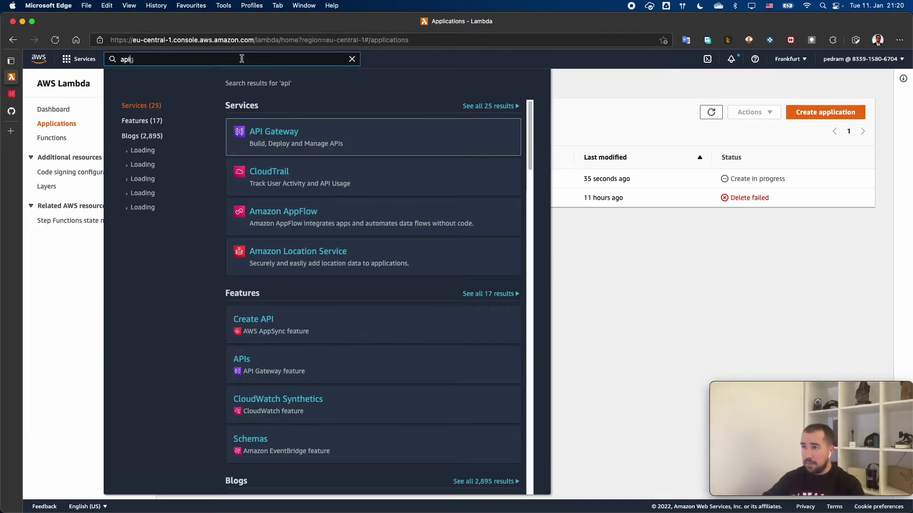
pyautogui.write('g')
pyautogui.click(261, 134)
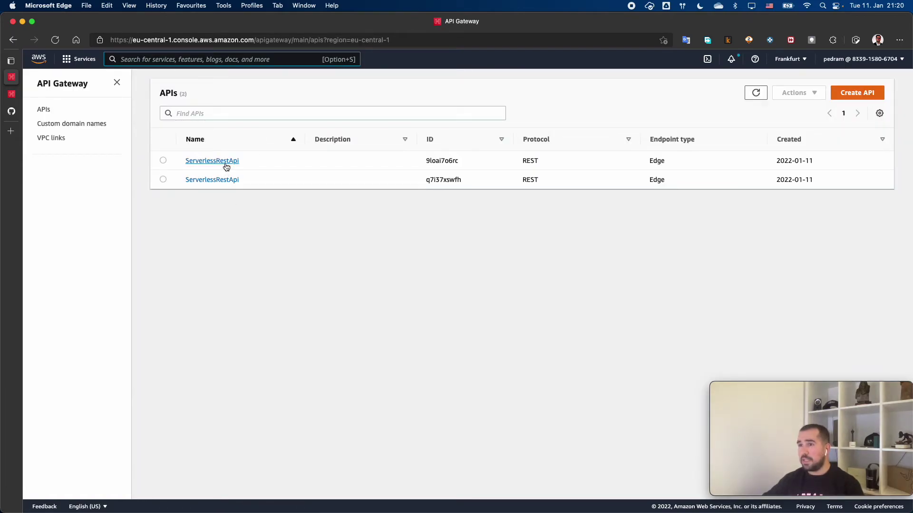
# Open the first ServerlessRestApi, view the methods of its /{id} resource, and return to the APIs list
pyautogui.click(226, 165)
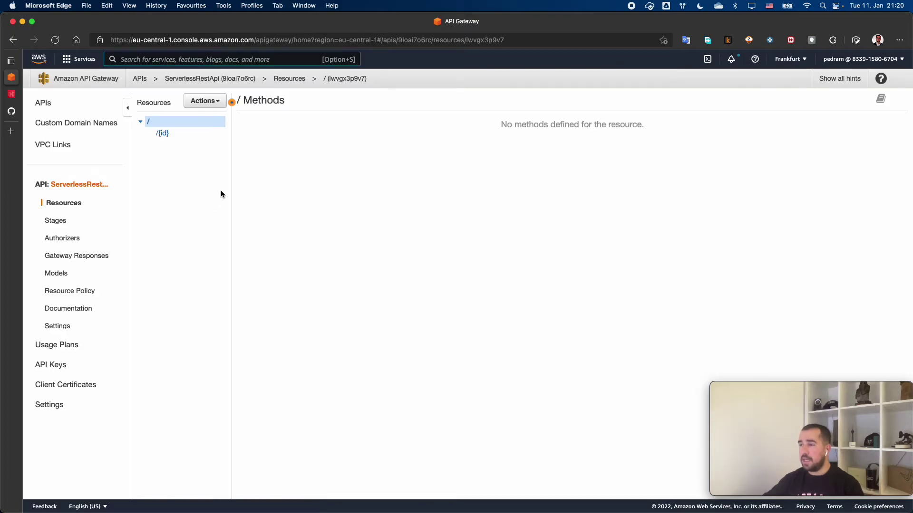
pyautogui.click(179, 134)
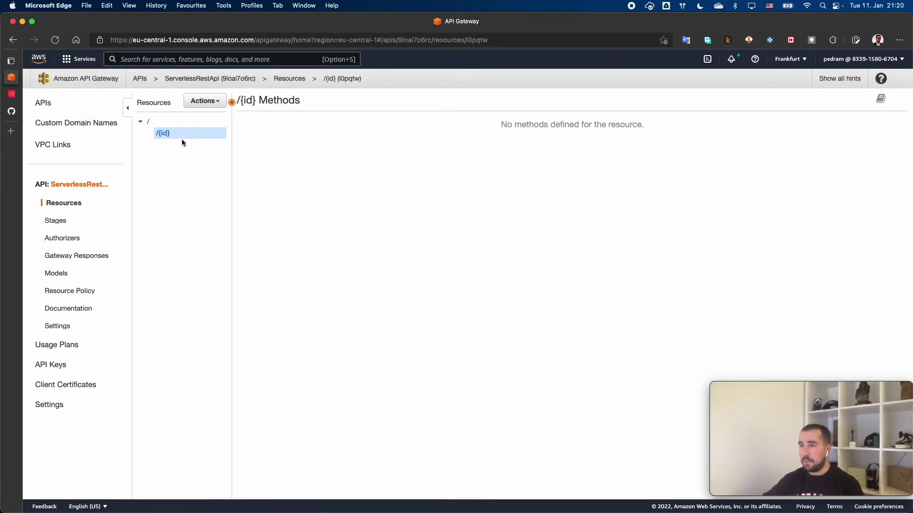
pyautogui.click(139, 79)
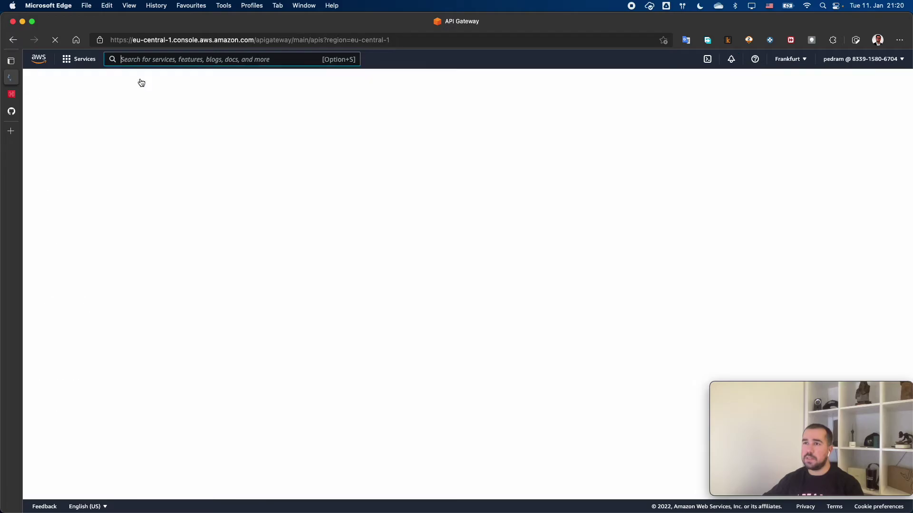
# Search the AWS services for CloudFormation and open its stacks list
pyautogui.click(144, 62)
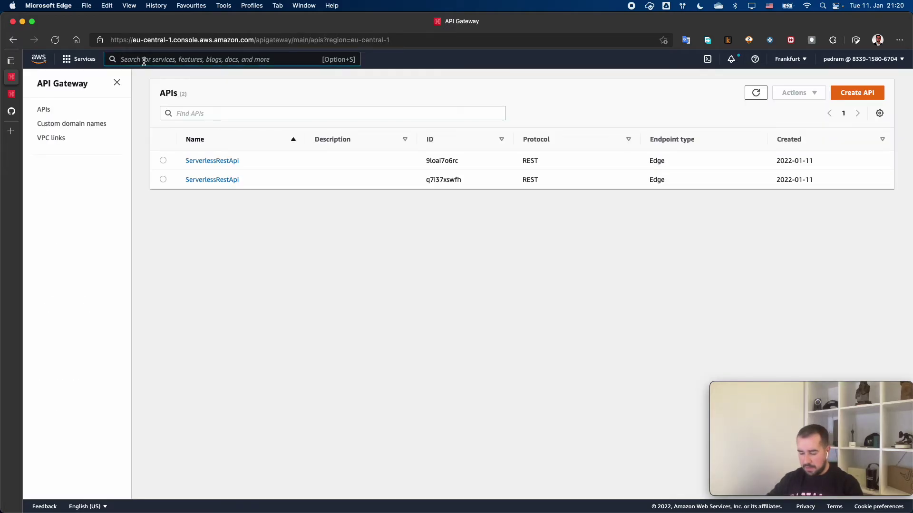
pyautogui.write('clol')
pyautogui.press('BackSpace')
pyautogui.write('udf')
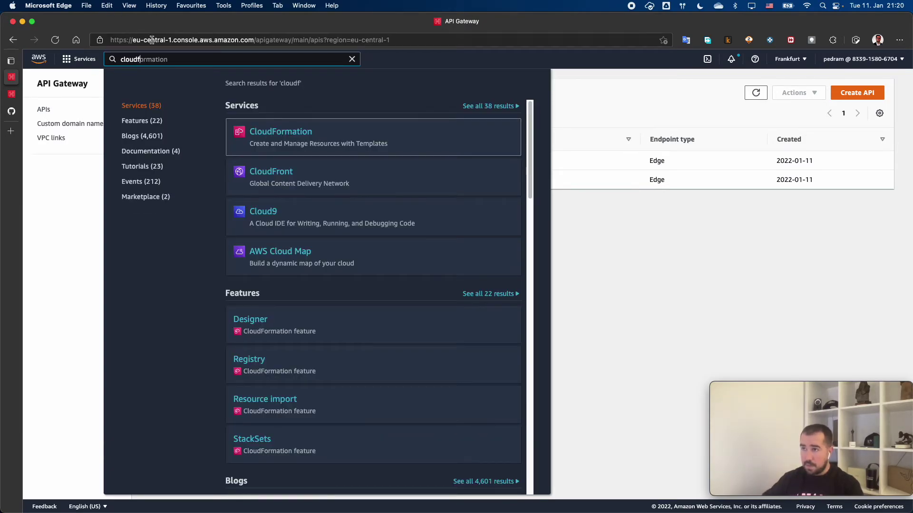
pyautogui.click(283, 133)
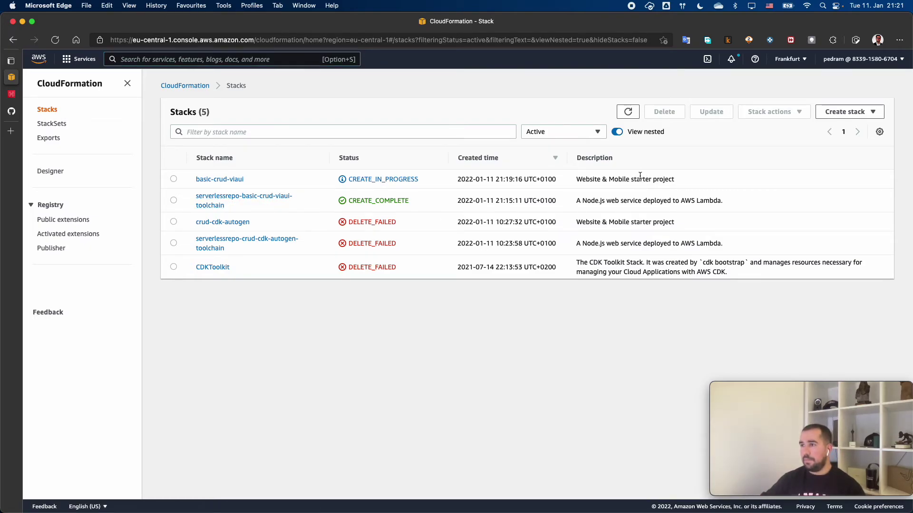
# Open the basic-crud-viaui stack and examine its stack information and event log for creation progress
pyautogui.click(220, 180)
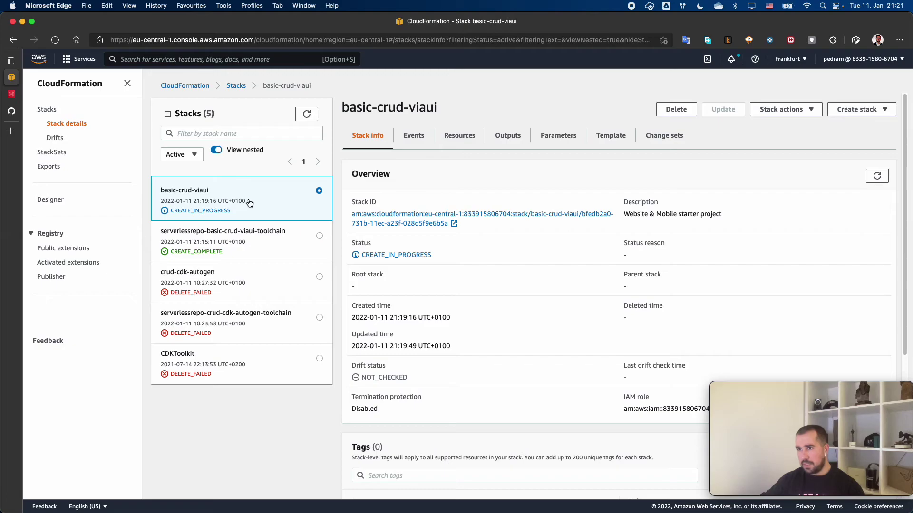
pyautogui.scroll(-5, 355, 225)
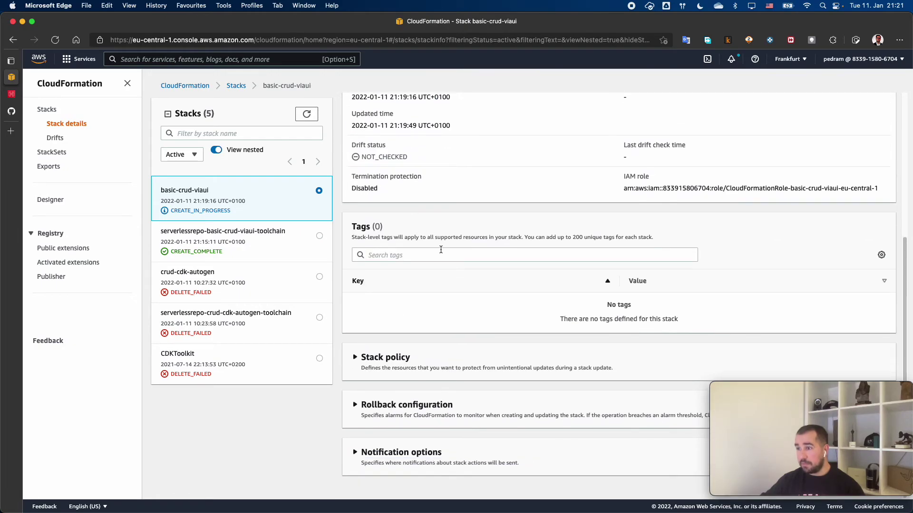
pyautogui.scroll(5, 441, 249)
pyautogui.click(423, 145)
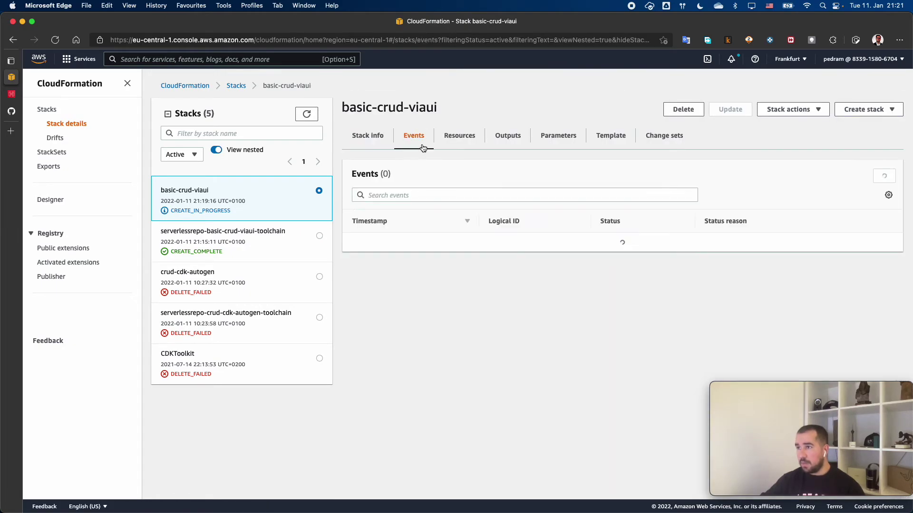
pyautogui.scroll(-10, 520, 196)
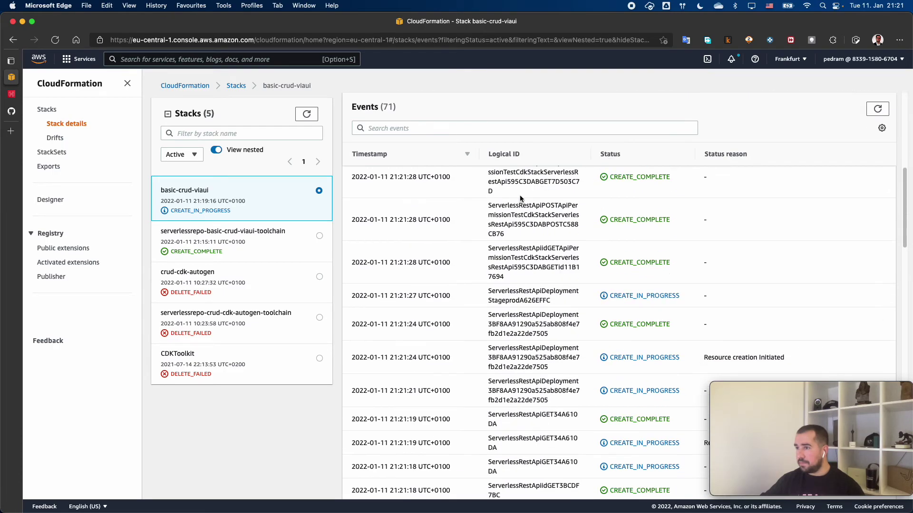
# Review the latest events of the basic-crud-viaui stack, and view its resources and outputs
pyautogui.scroll(3, 520, 196)
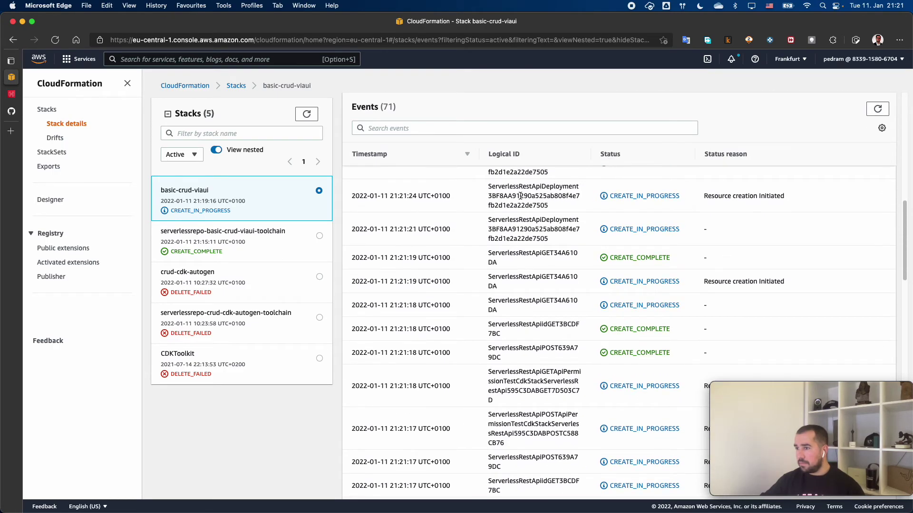
pyautogui.scroll(5, 520, 195)
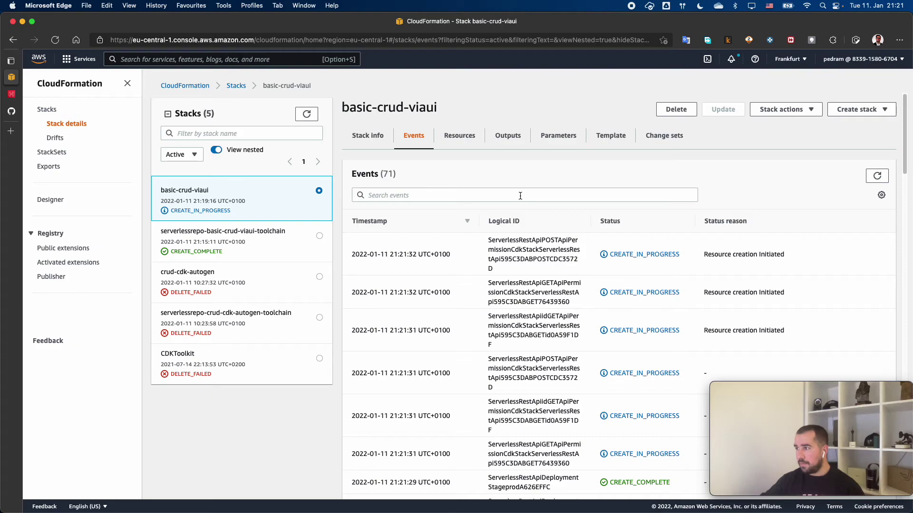
pyautogui.click(477, 138)
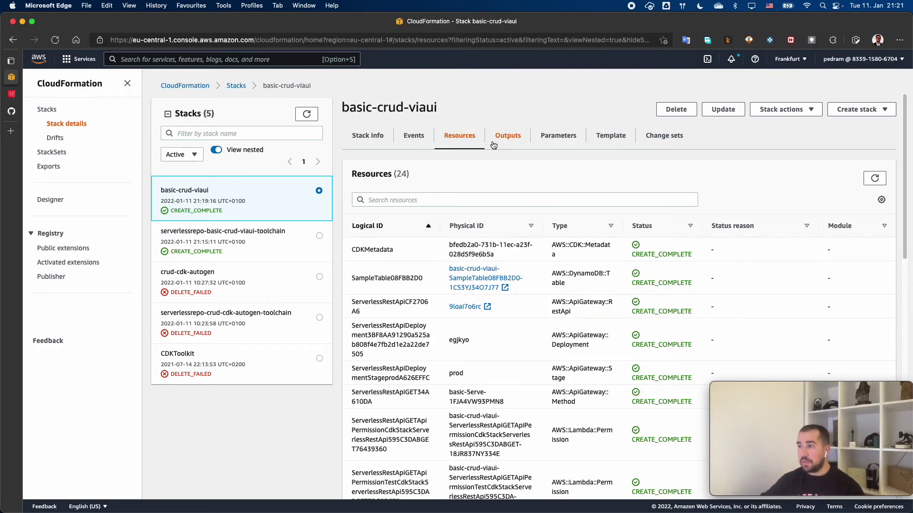
pyautogui.click(504, 138)
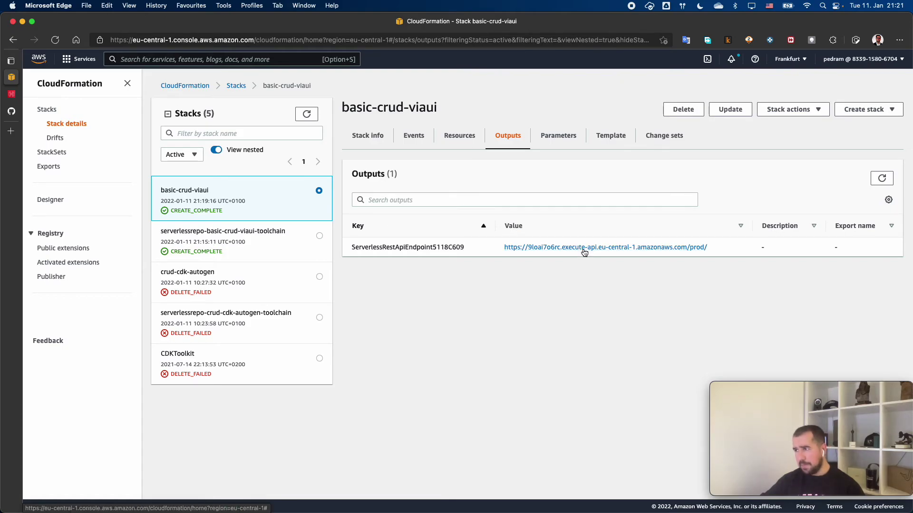
# View the basic-crud-viaui stack's parameters and read through its template
pyautogui.click(558, 136)
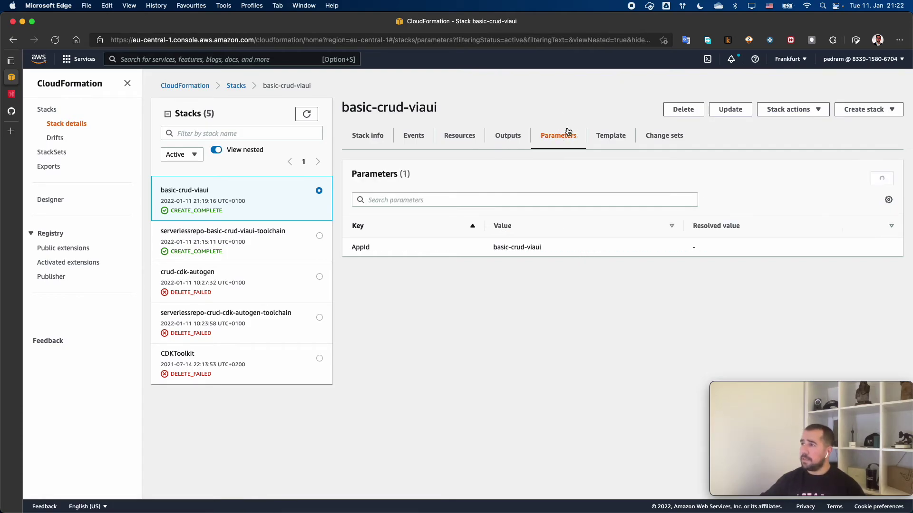
pyautogui.click(595, 138)
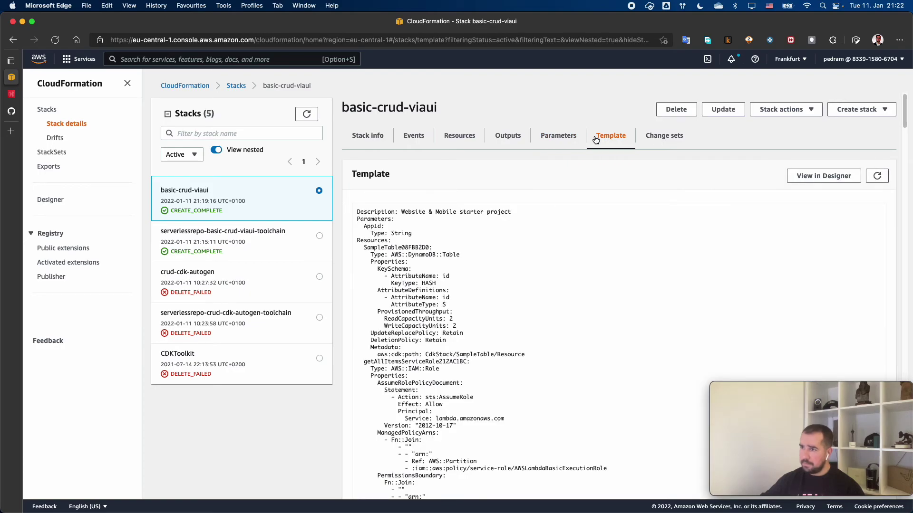
pyautogui.scroll(-10, 550, 173)
pyautogui.scroll(10, 545, 182)
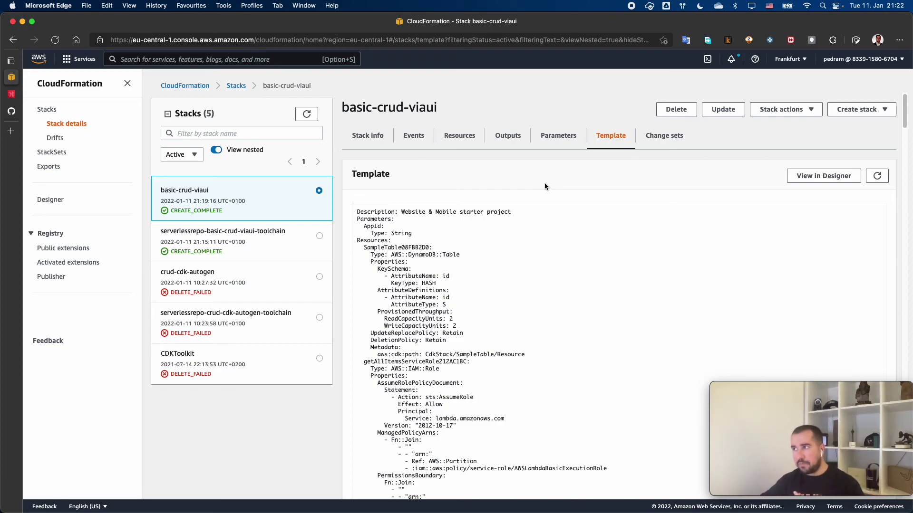
# Check the stack's change sets and revisit its outputs, resources and event log
pyautogui.click(660, 140)
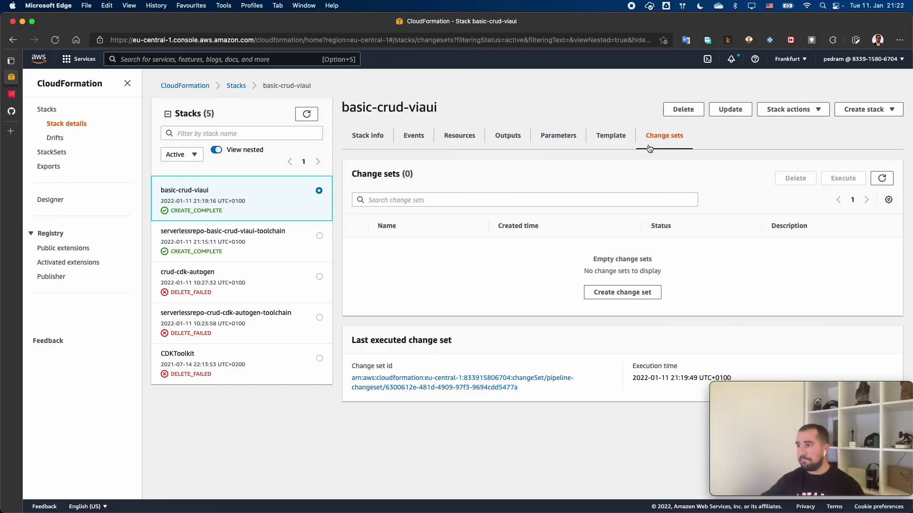
pyautogui.click(495, 142)
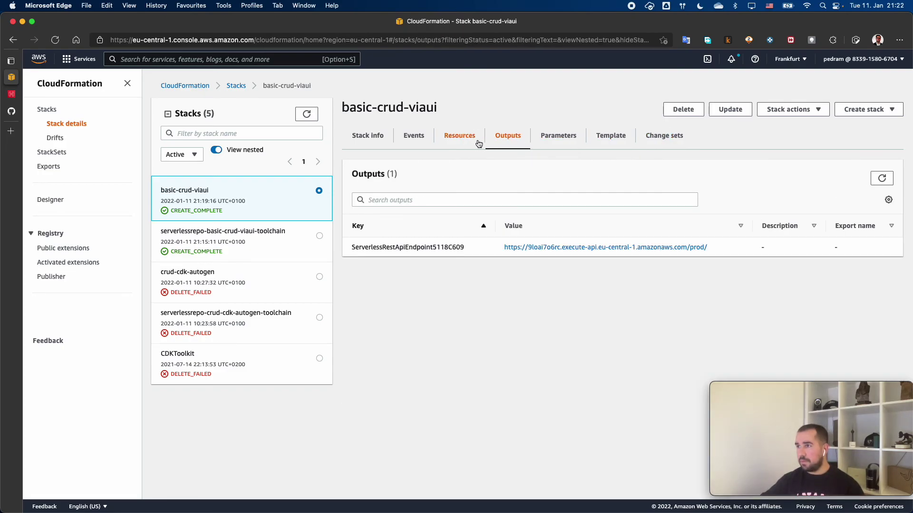
pyautogui.click(474, 142)
pyautogui.click(401, 143)
# Search the AWS services for Lambda and examine the basic-crud-viaui entries in its functions list
pyautogui.click(262, 63)
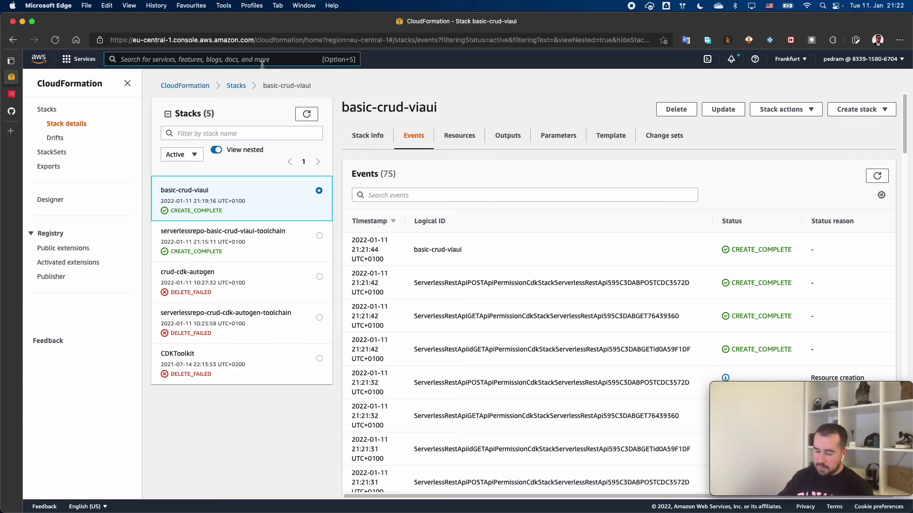
pyautogui.write('lamb')
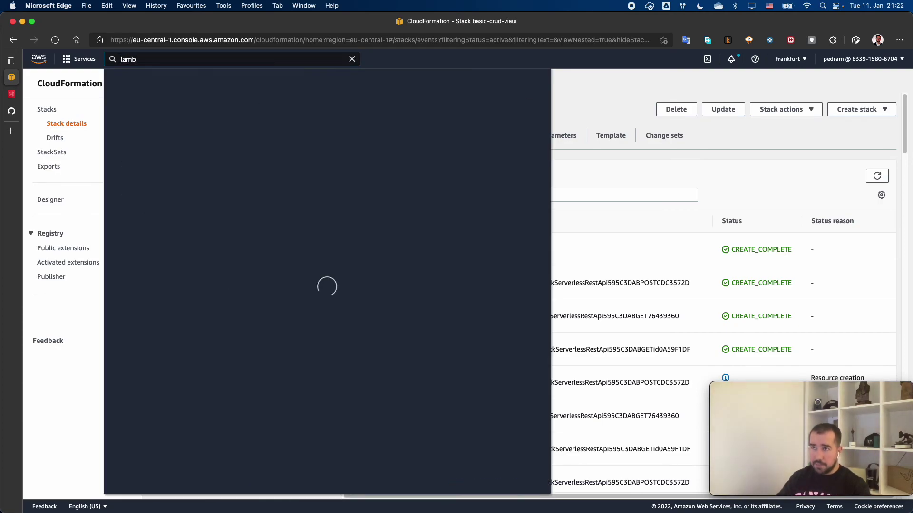
pyautogui.click(273, 126)
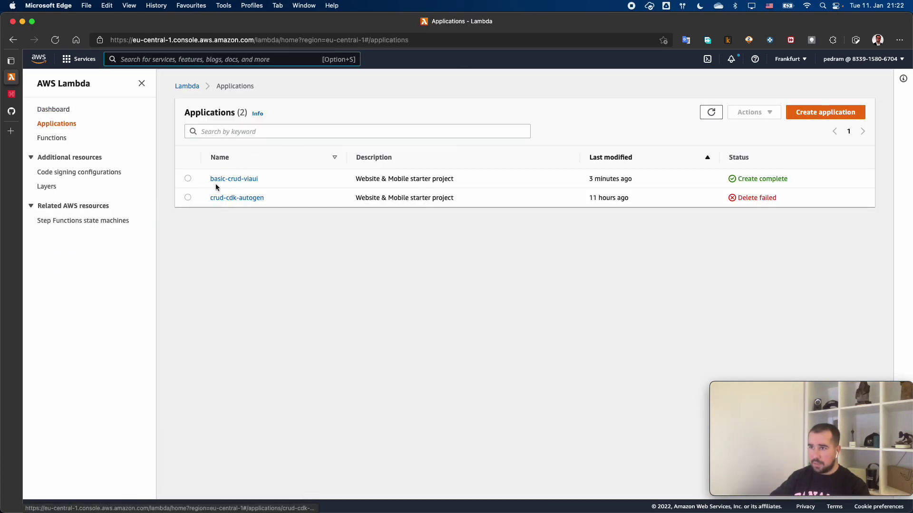
pyautogui.click(223, 180)
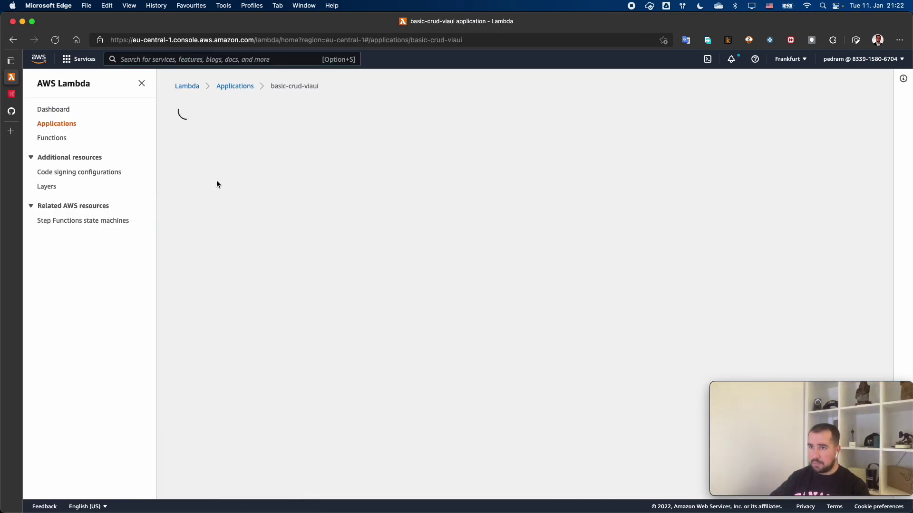
pyautogui.click(58, 140)
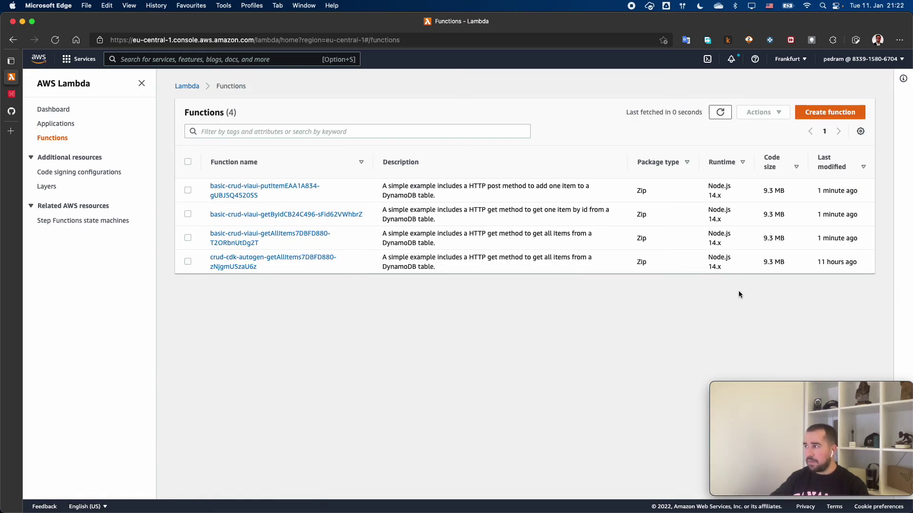
pyautogui.moveTo(821, 244); pyautogui.dragTo(782, 162)
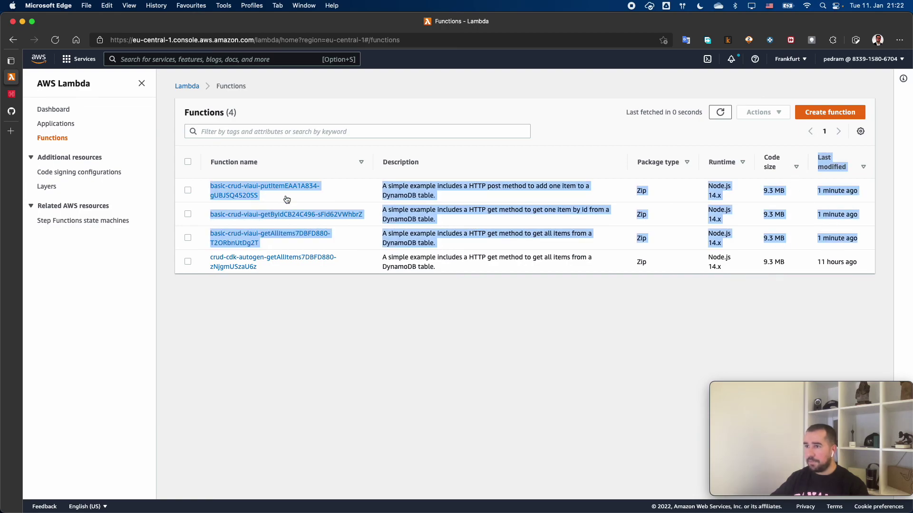
# Search the AWS services for API Gateway and open its APIs list from the Lambda functions page
pyautogui.click(273, 162)
pyautogui.write('api gatew')
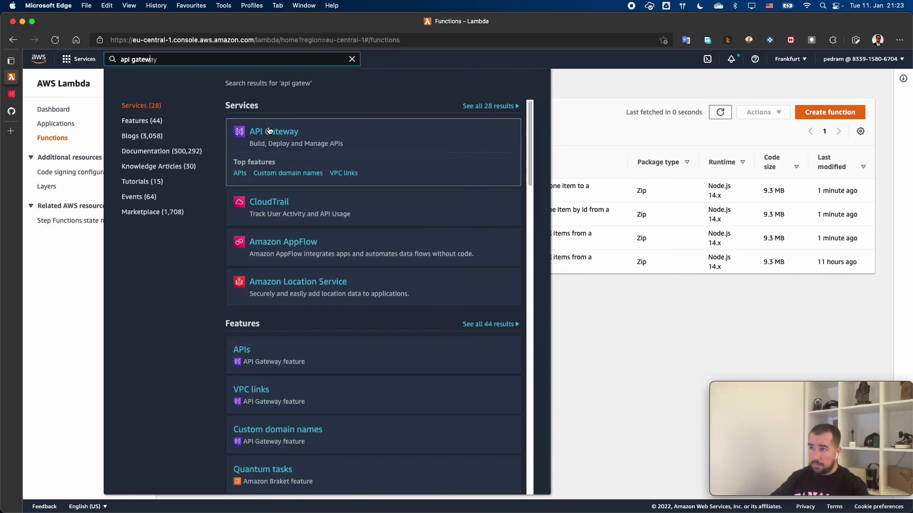
pyautogui.click(269, 131)
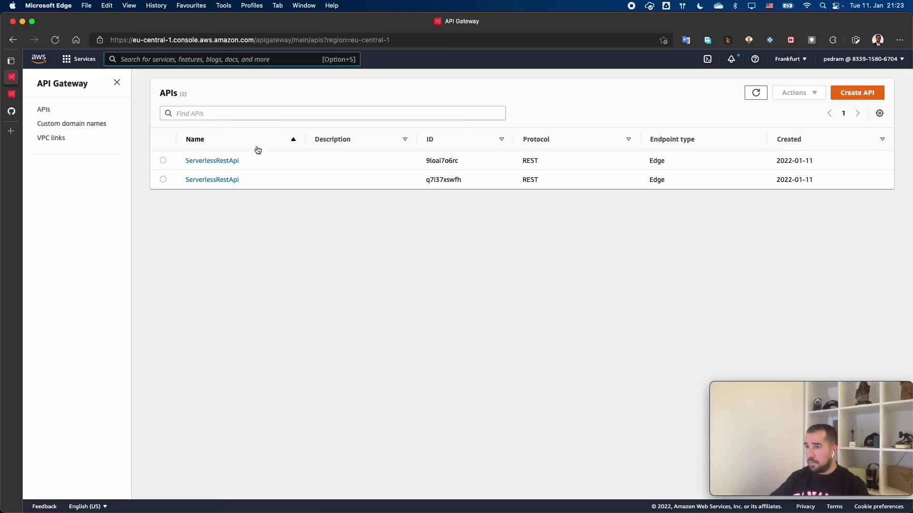
# Open the first ServerlessRestApi and display the settings and invoke URL of its prod stage
pyautogui.click(221, 162)
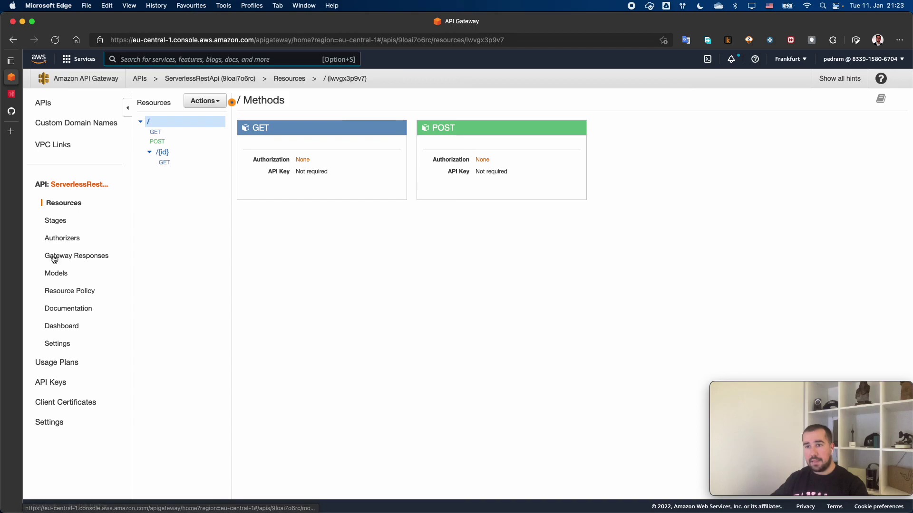
pyautogui.click(52, 221)
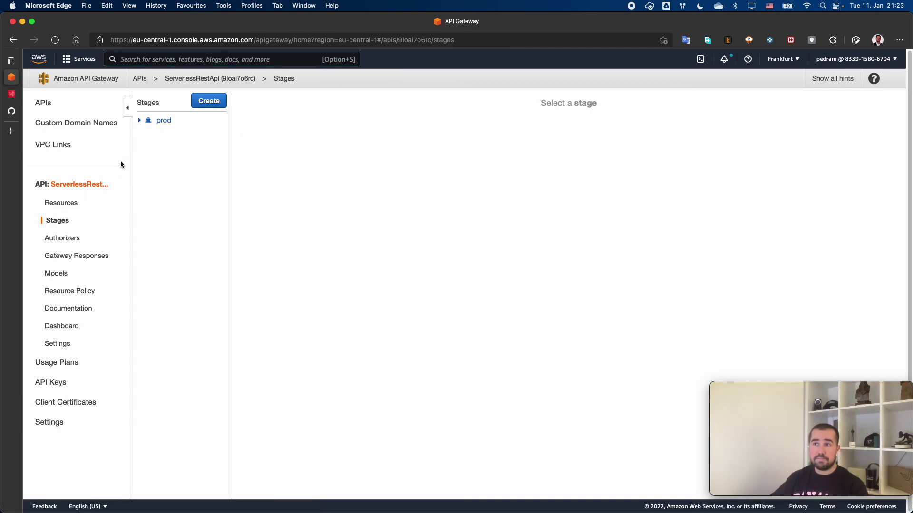
pyautogui.click(150, 120)
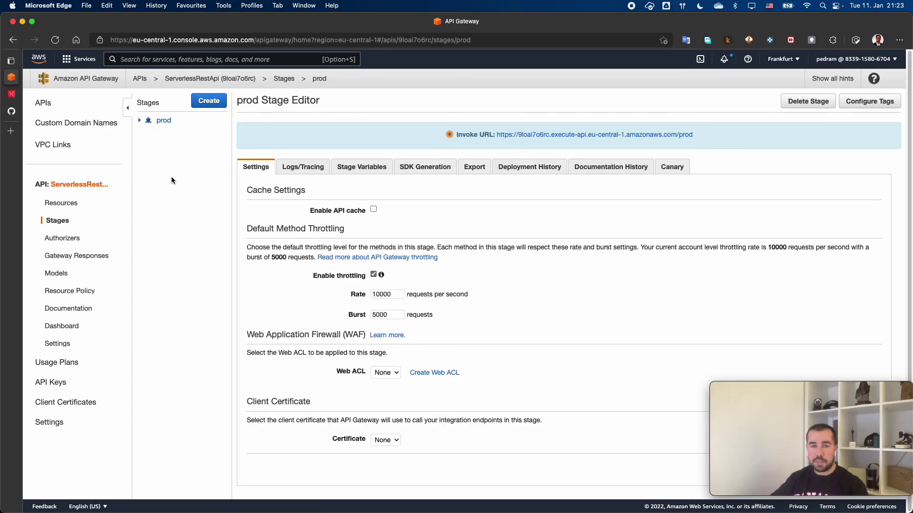